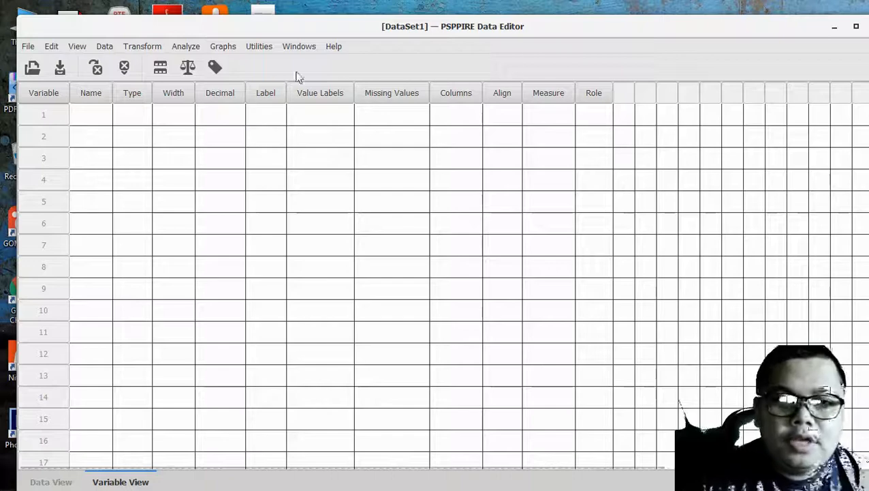
left_click_drag(404, 29, 393, 17)
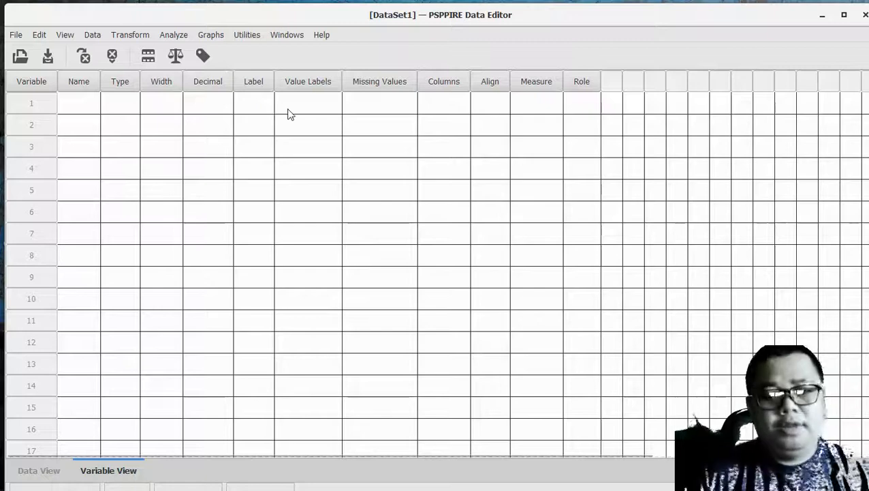
left_click(177, 38)
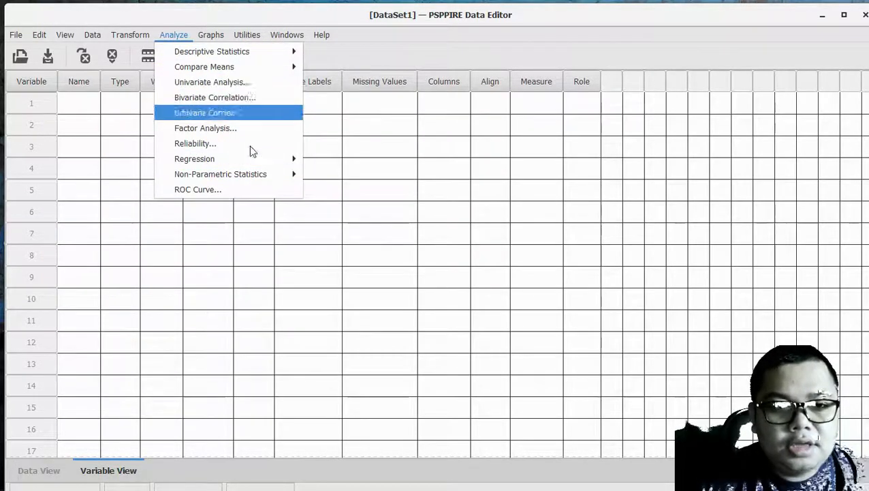
mouse_move(251, 31)
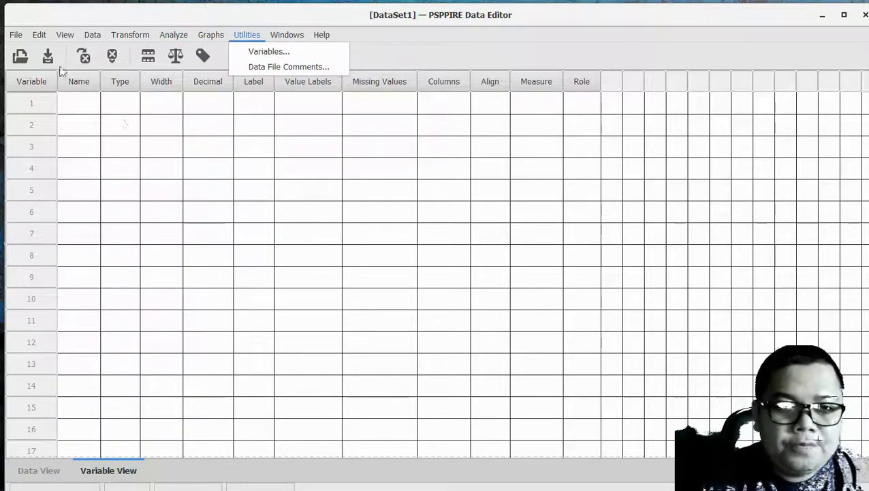
left_click(87, 108)
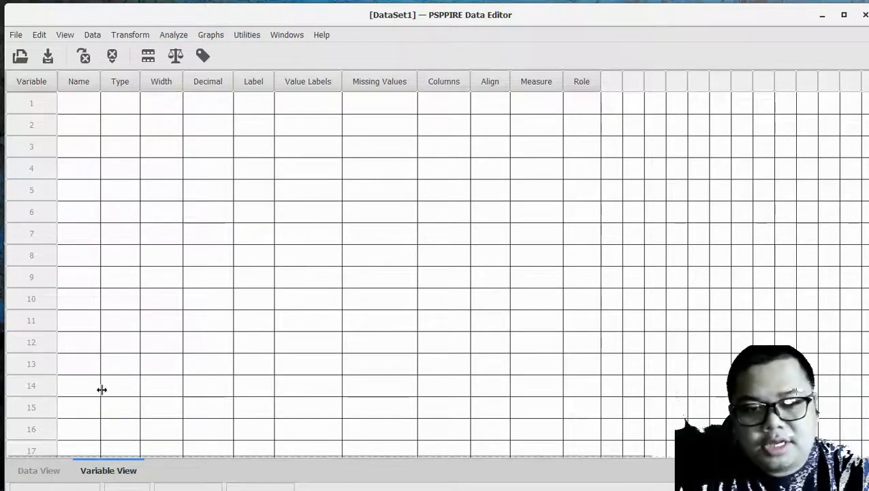
Switch to the data sheet and try to enter 4 in the first column of case 2
left_click(42, 471)
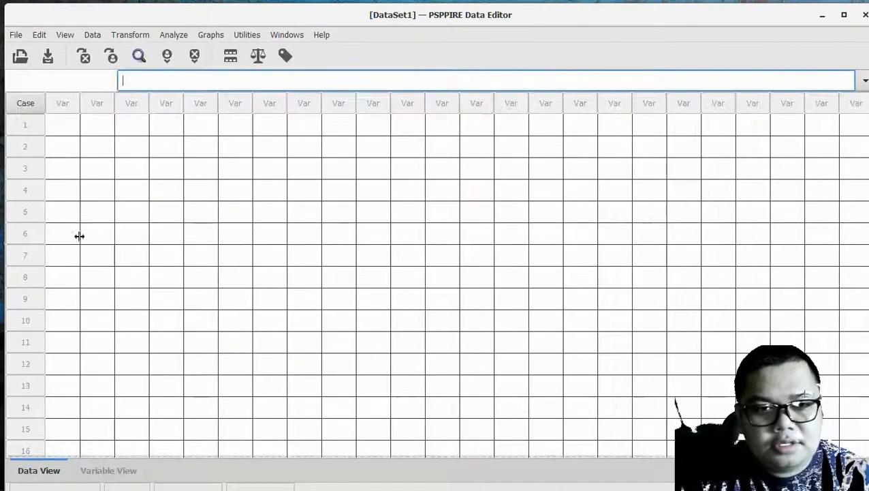
left_click(68, 143)
type("4")
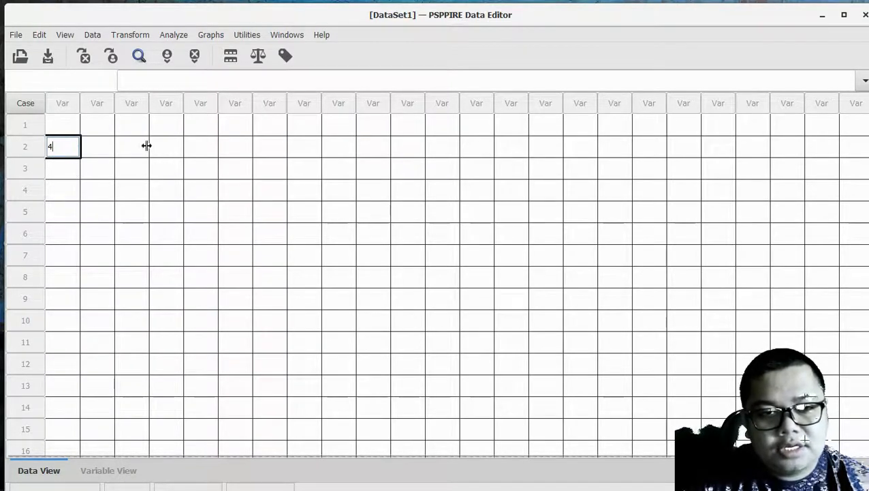
left_click(71, 128)
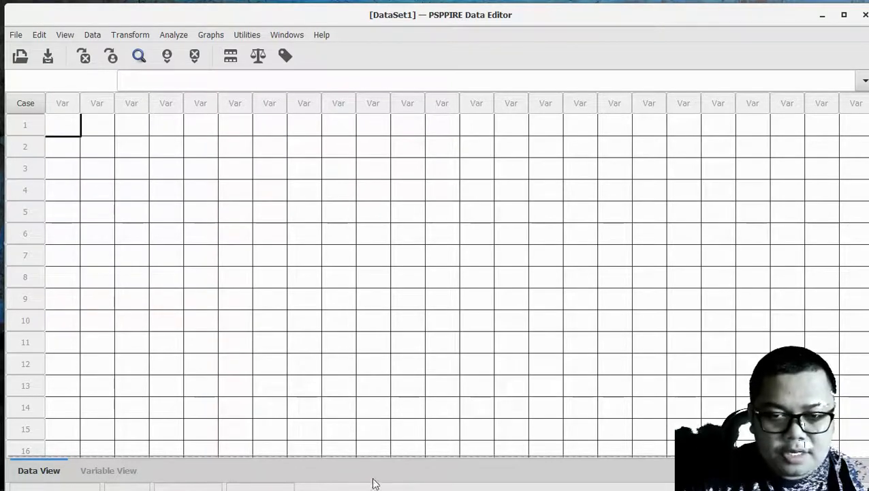
Switch to Excel to view Sheet3 of the data pspp workbook, and return to the PSPP data editor
left_click(307, 488)
key("super")
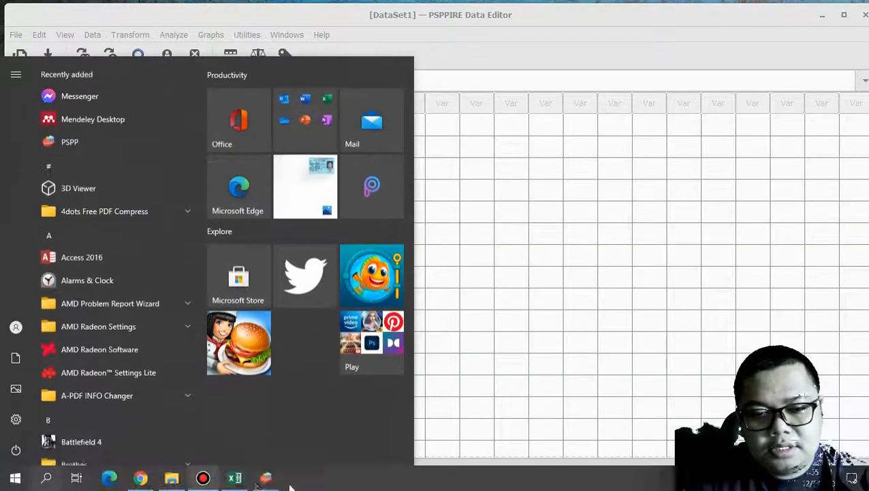
left_click(234, 479)
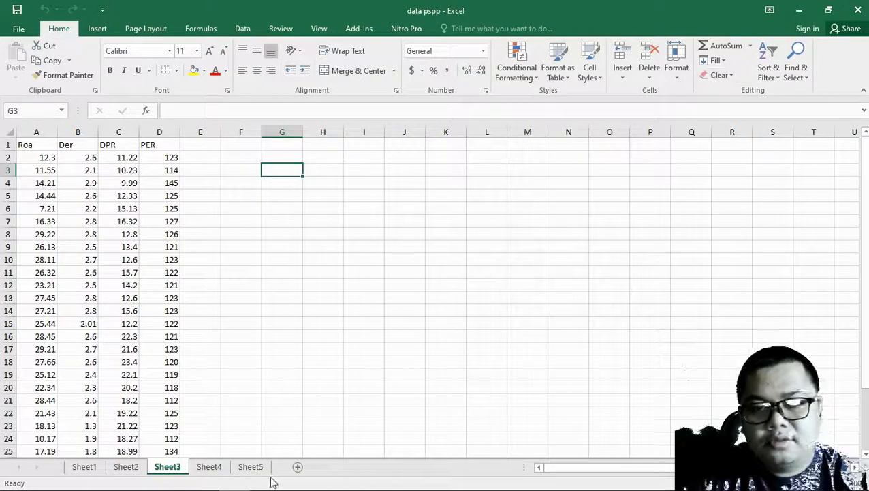
mouse_move(262, 485)
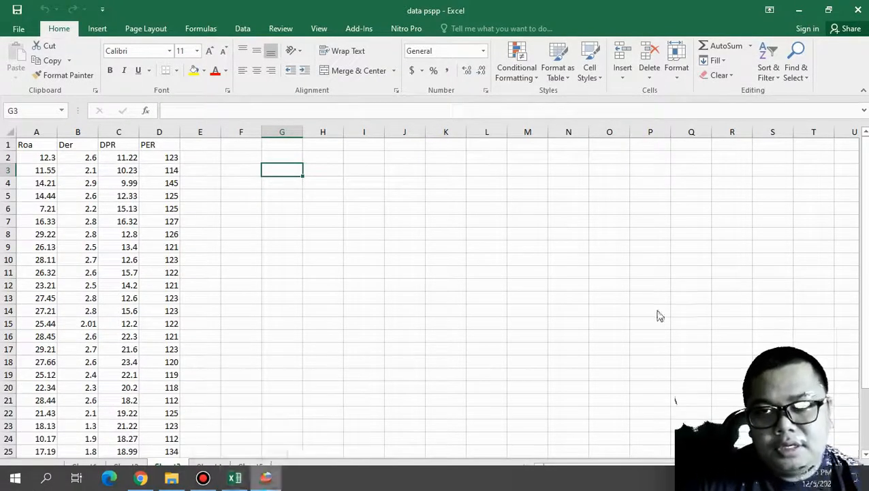
left_click(797, 11)
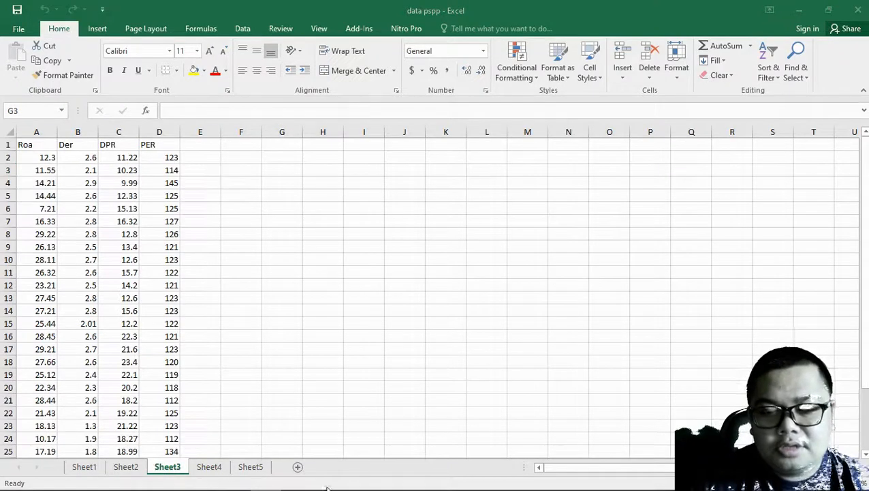
left_click(797, 11)
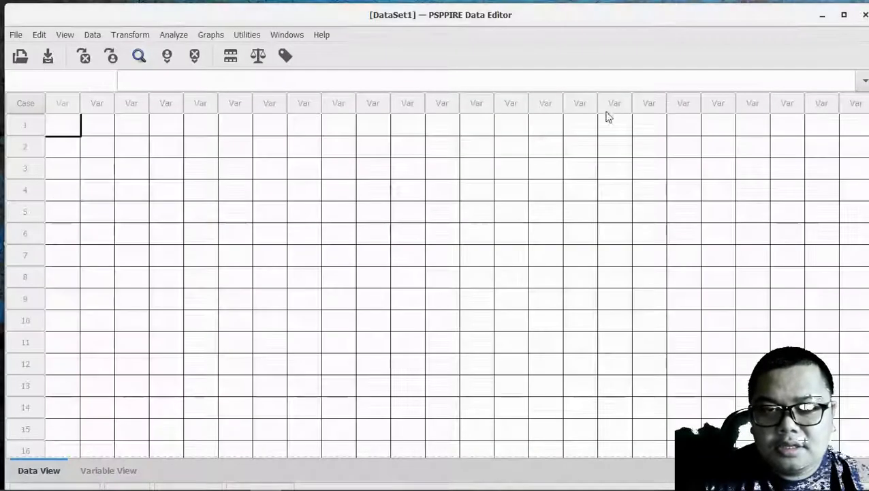
mouse_move(537, 17)
left_mouse_down()
mouse_move(547, 10)
mouse_move(527, 22)
left_mouse_up()
mouse_move(189, 482)
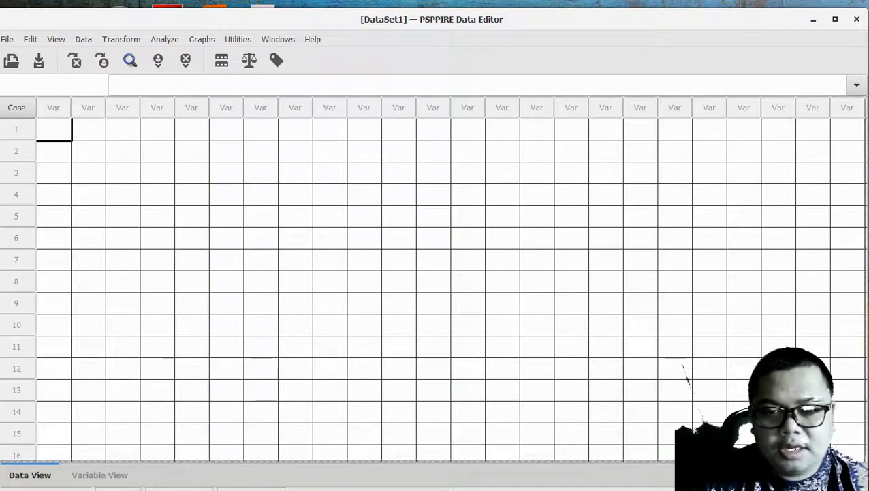
left_click(299, 220)
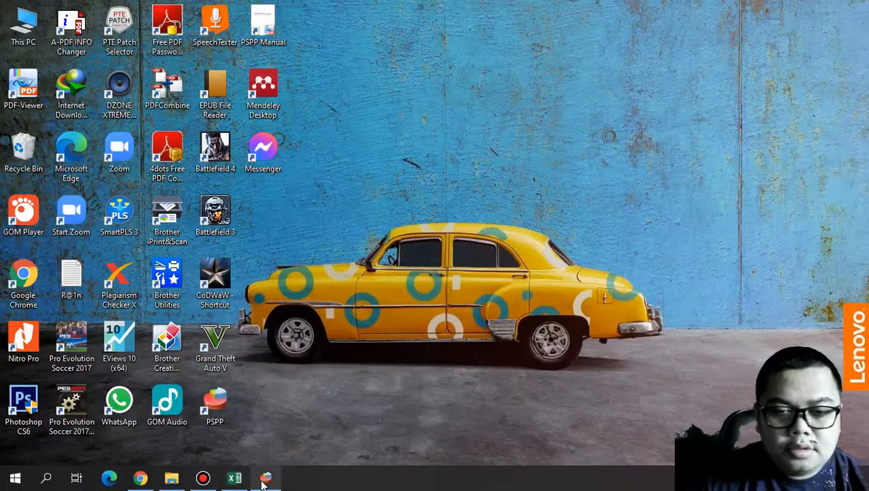
left_click(264, 483)
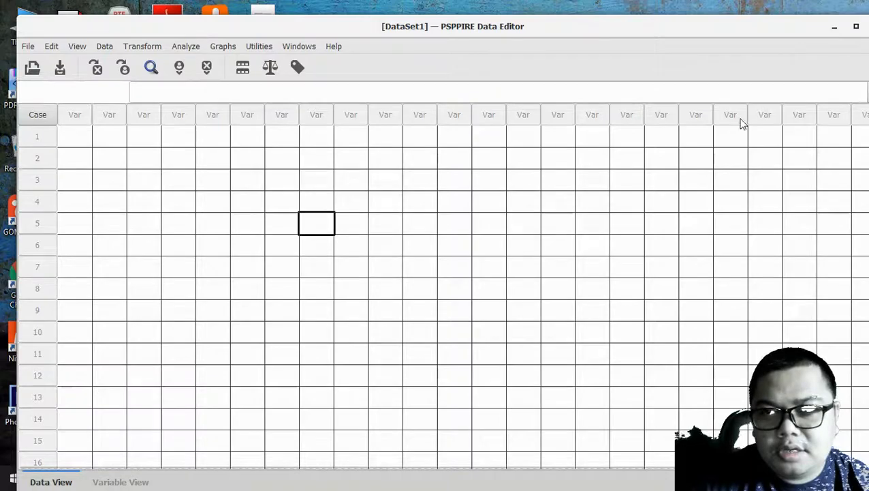
left_click(835, 28)
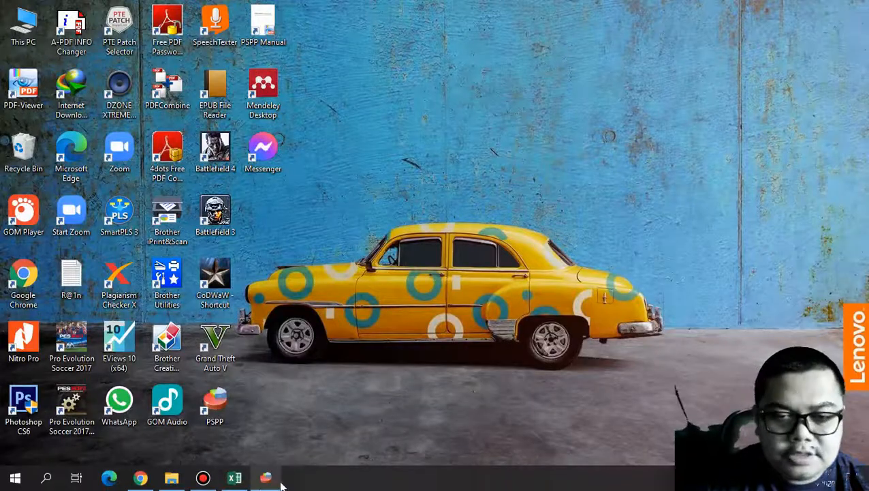
Switch to Excel and save Sheet3 of the workbook as CSV named data pspp in the data bantuan folder, replacing the existing file
left_click(234, 479)
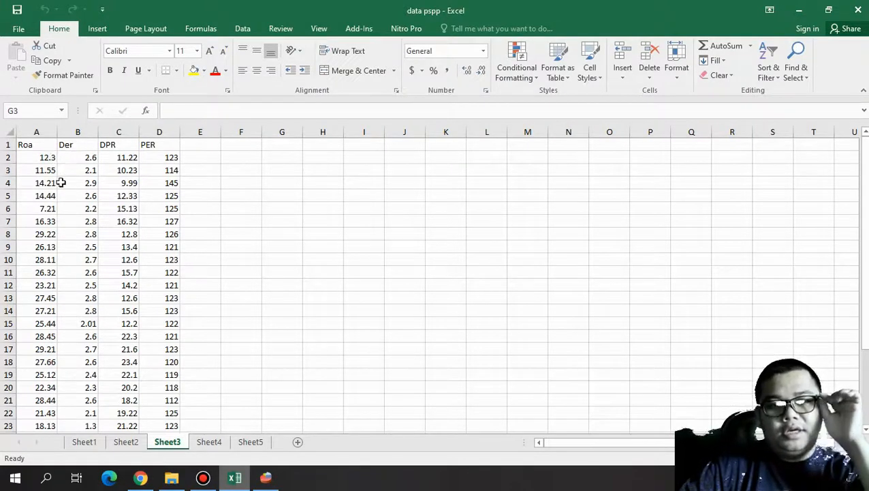
left_click(155, 161)
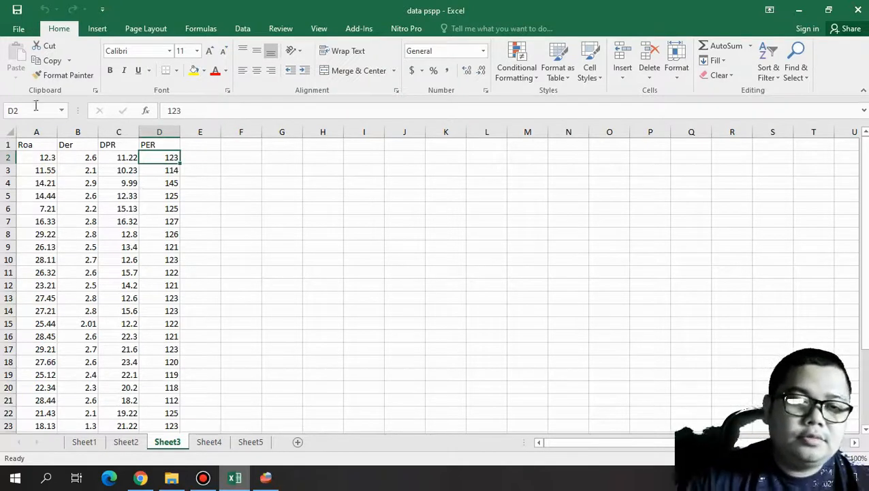
left_click(18, 30)
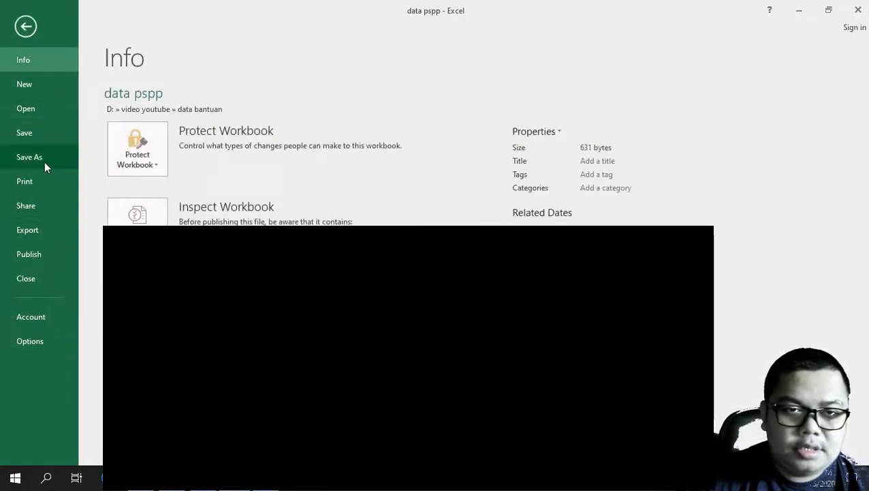
left_click(44, 158)
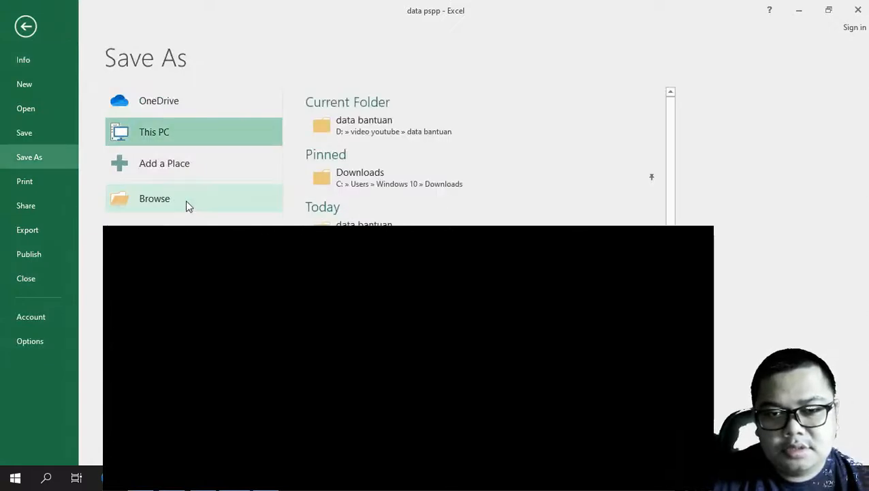
left_click(155, 199)
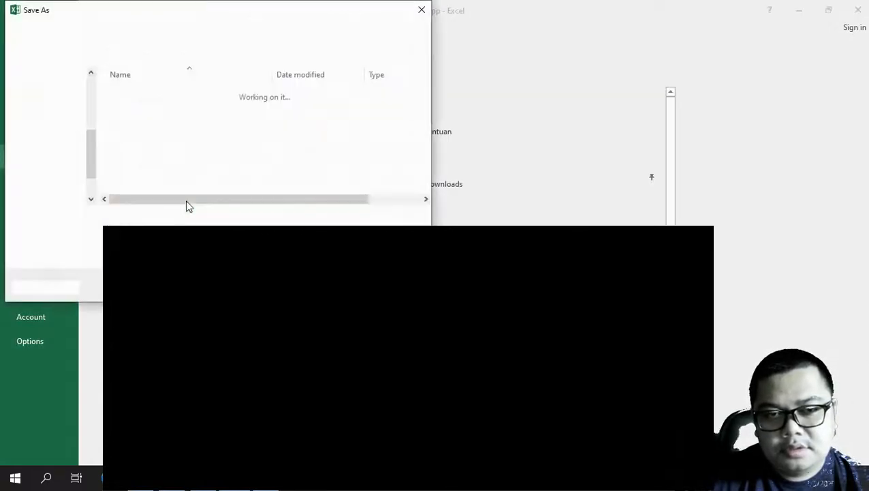
left_click(96, 234)
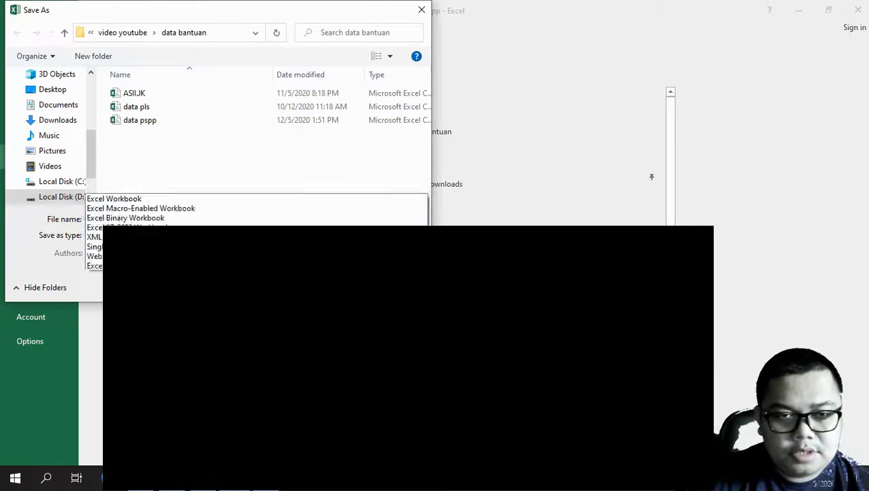
left_click(127, 188)
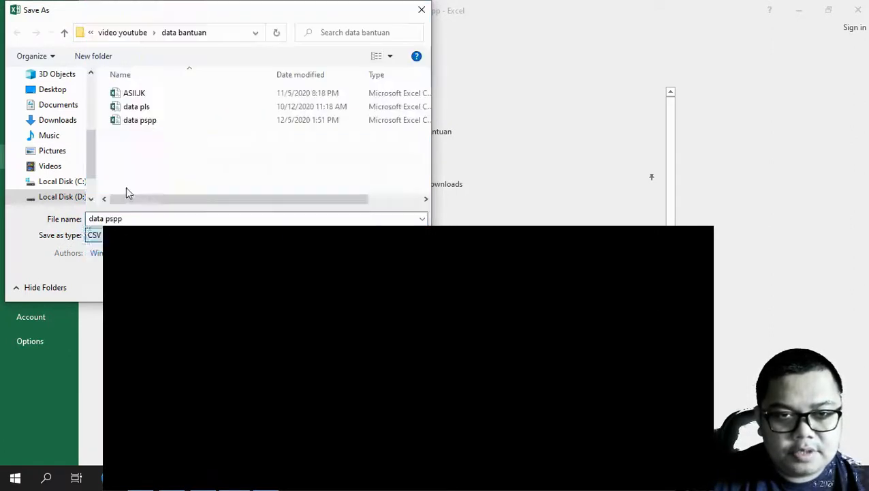
left_click(146, 218)
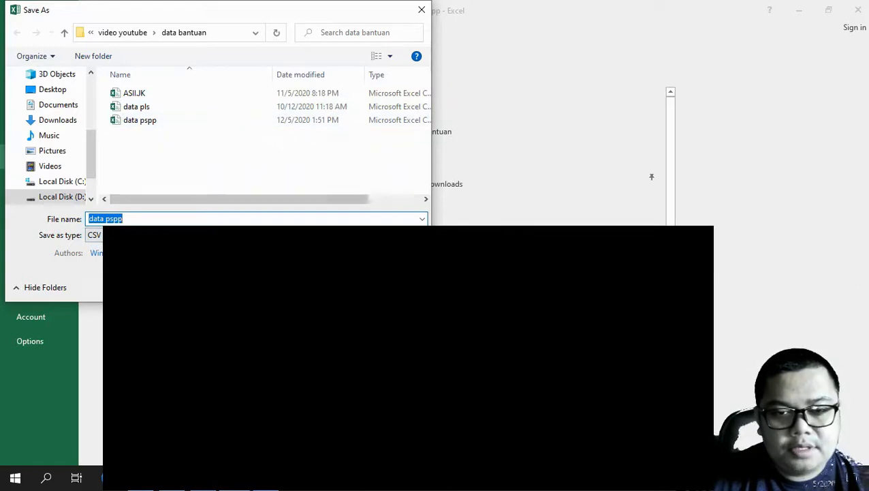
left_click(338, 287)
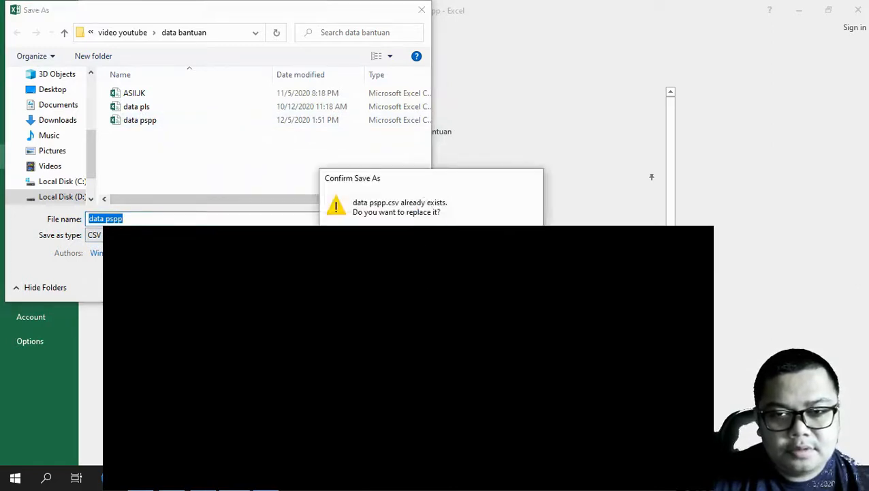
left_click(451, 241)
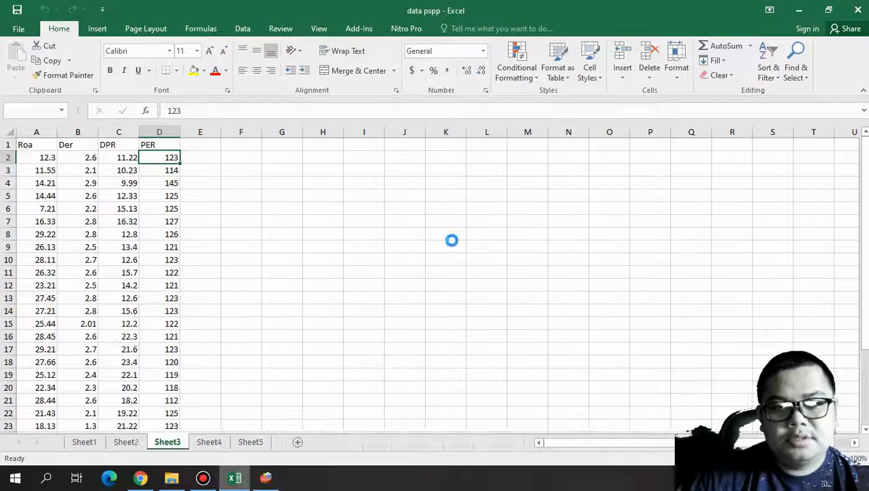
left_click(411, 284)
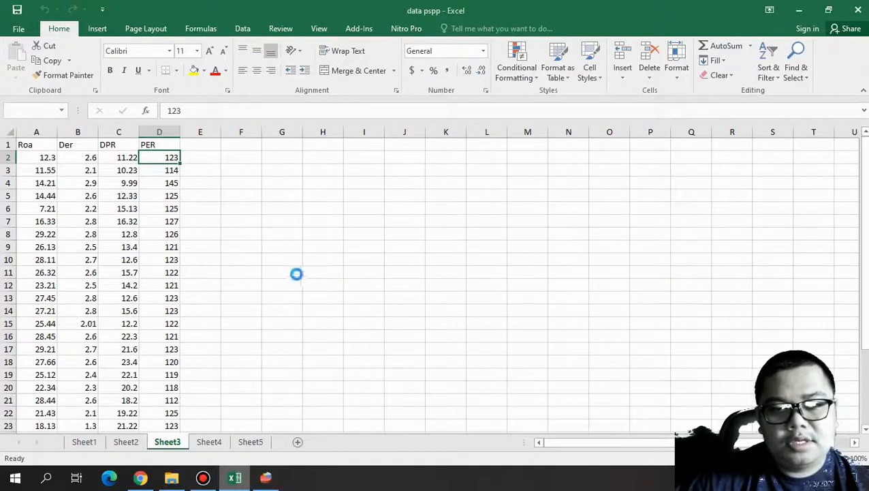
left_click(389, 279)
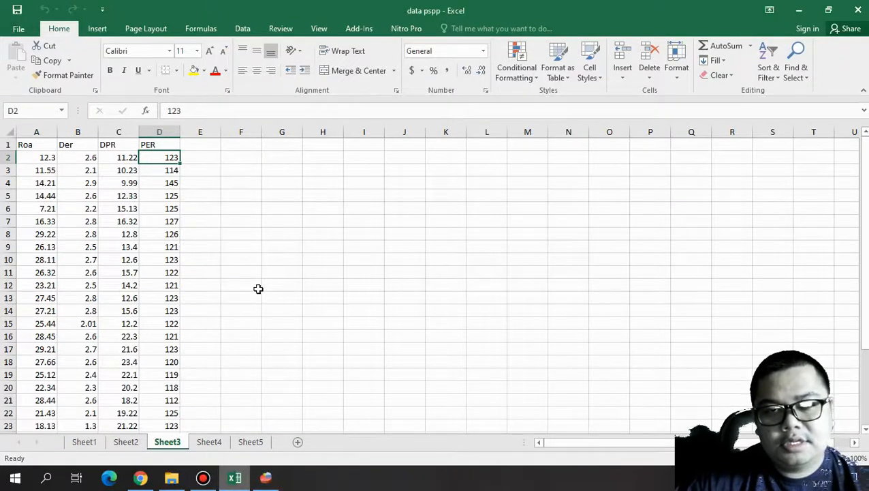
Switch to PSPP, start a data import and select data pspp.csv from video youtube\data bantuan on Local Disk (D:)
left_click(799, 11)
left_click(266, 479)
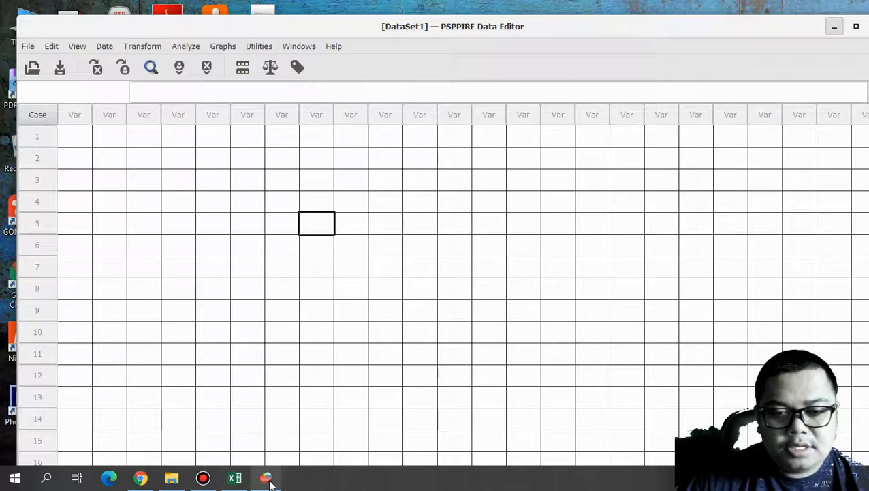
left_click(28, 48)
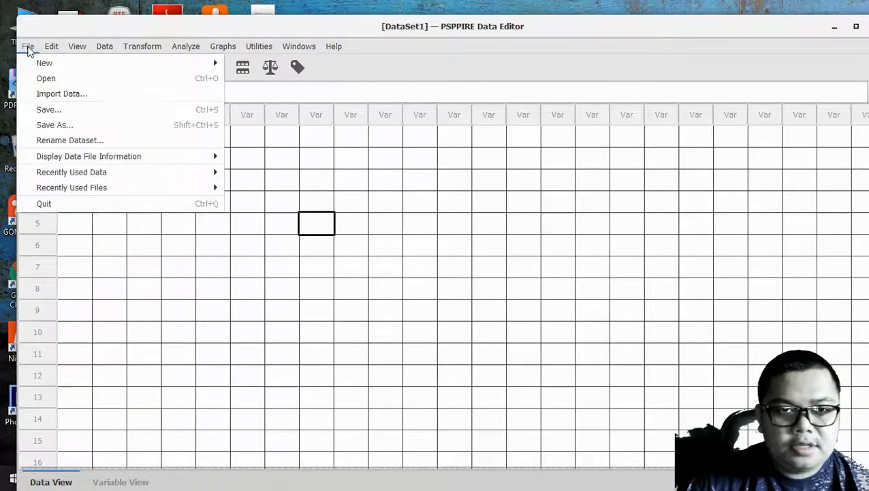
left_click(72, 87)
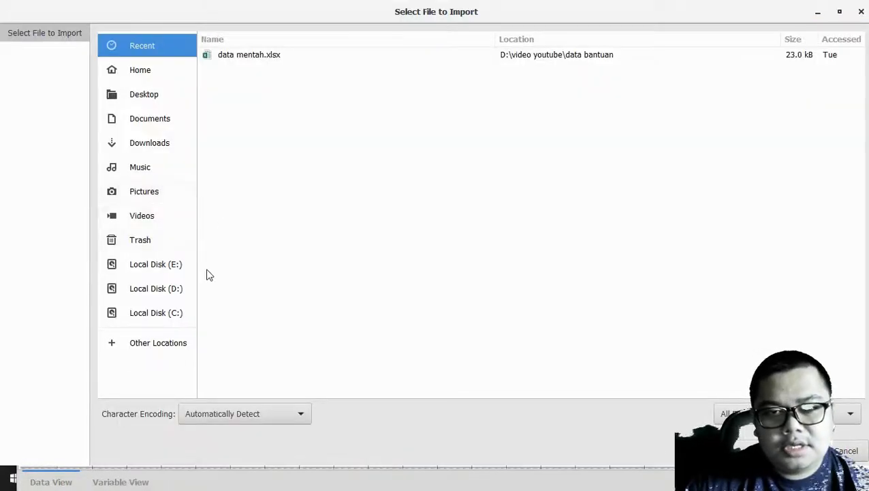
left_click(175, 290)
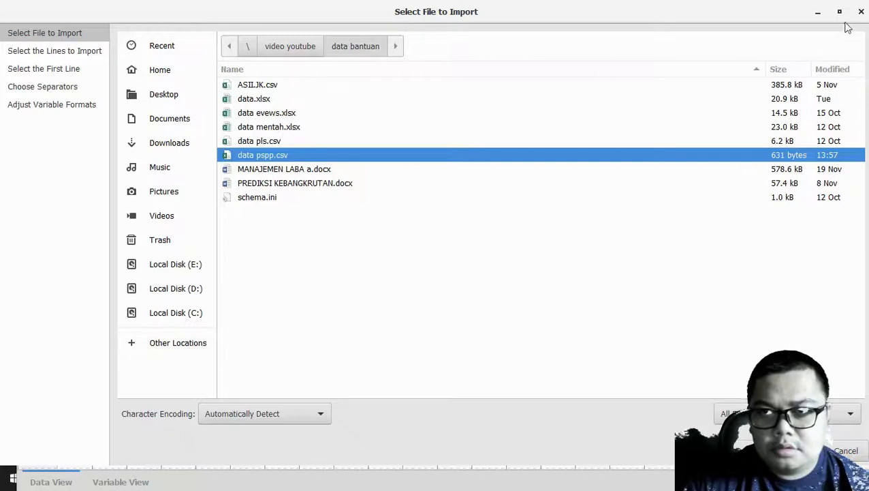
Shrink the import assistant window, accept the selected CSV file with all cases, and advance to adjusting the variable formats
left_click(840, 12)
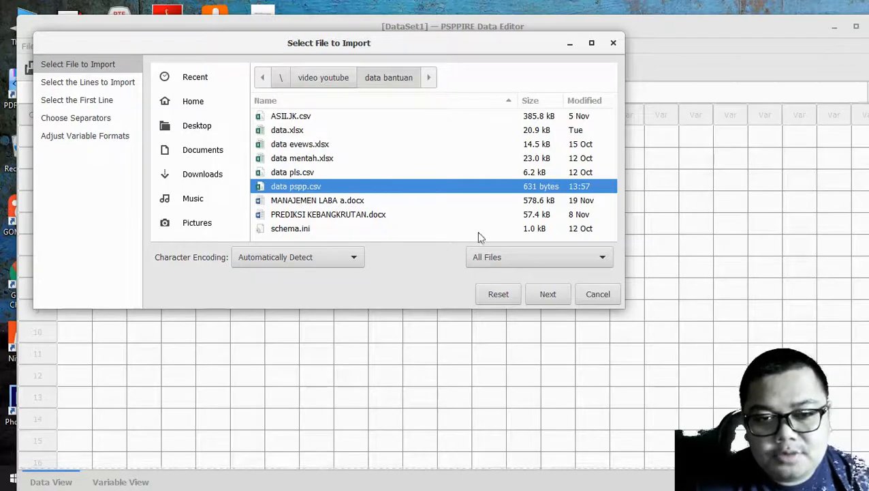
left_click(549, 293)
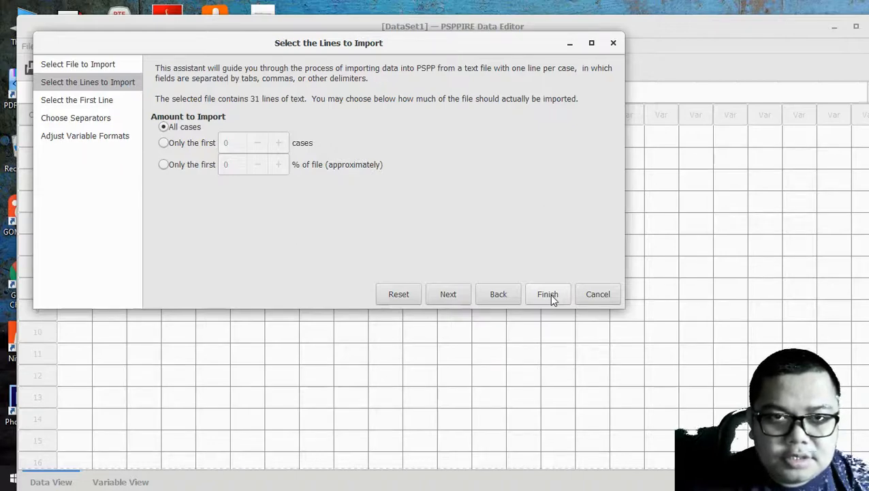
left_click(549, 293)
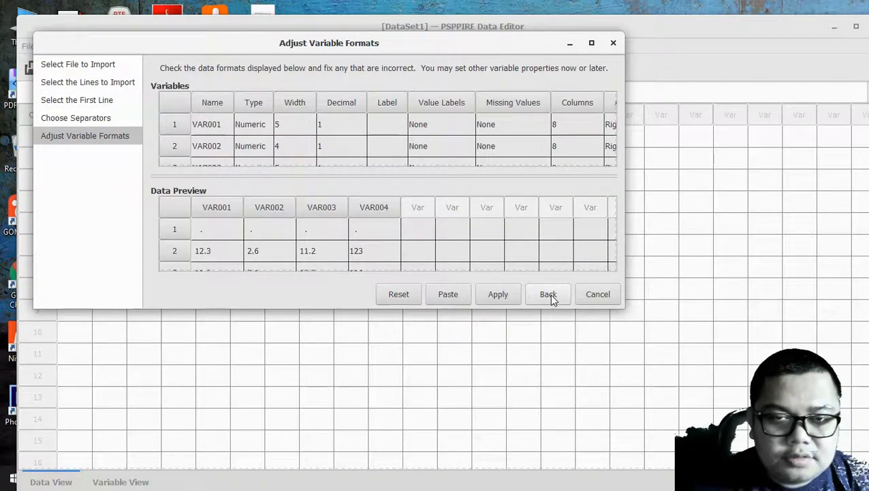
Recheck the comma separator setting, return to the variable formats and apply the import of data pspp.csv
left_click(549, 294)
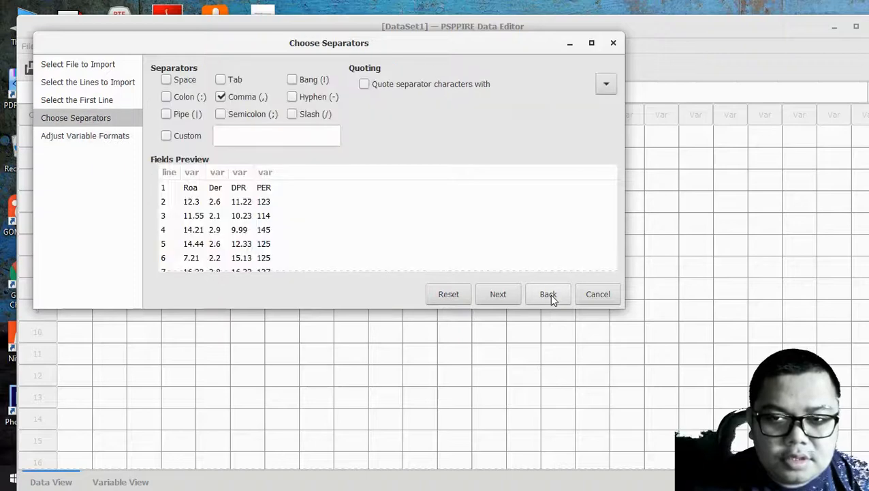
left_click(498, 294)
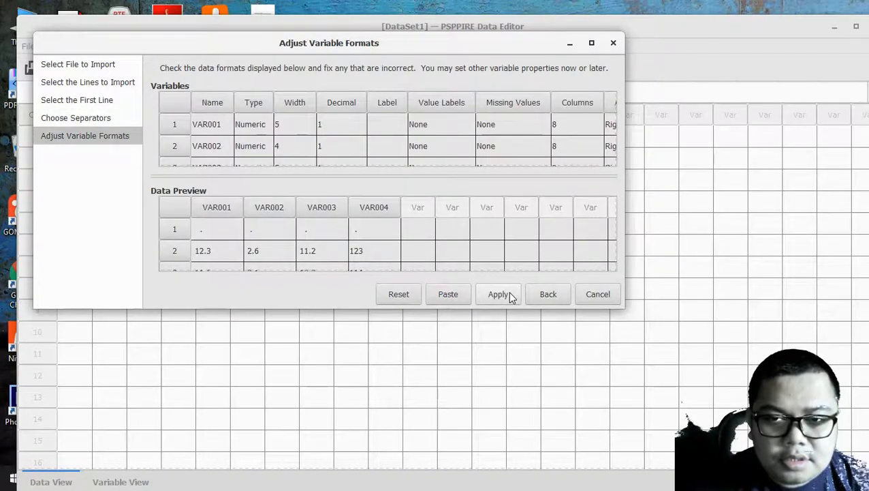
left_click(508, 292)
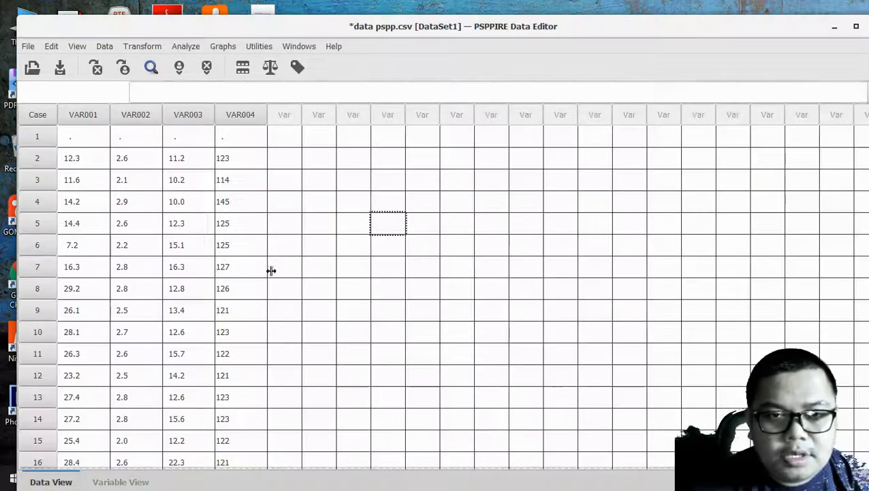
Clear the empty first case from the imported data
left_click(53, 135)
right_click(54, 135)
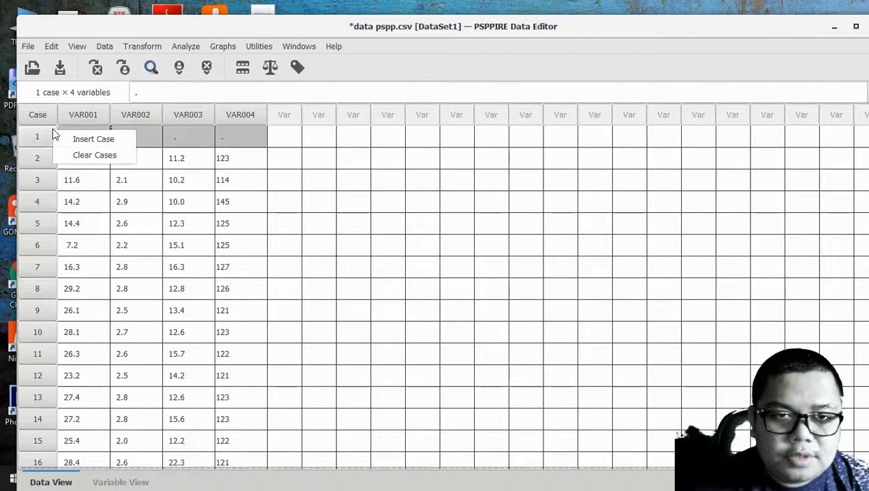
left_click(101, 152)
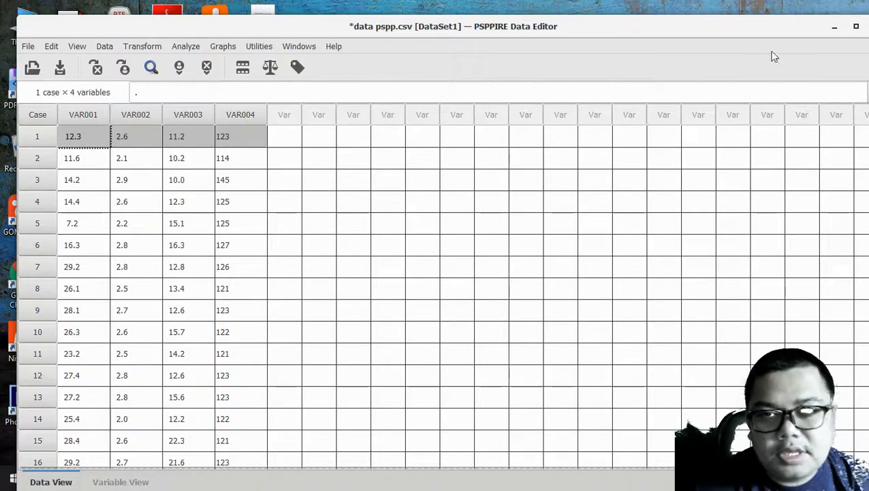
Maximize the data editor window and show the variable definitions
left_click(855, 26)
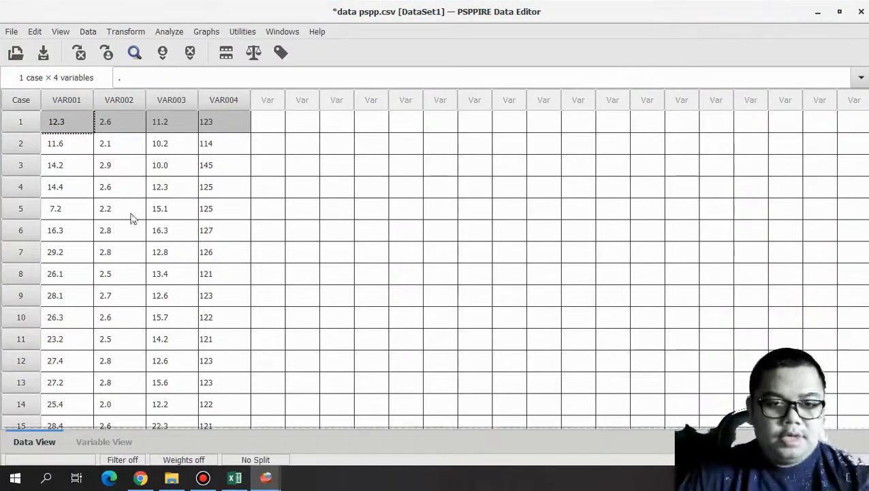
left_click(103, 445)
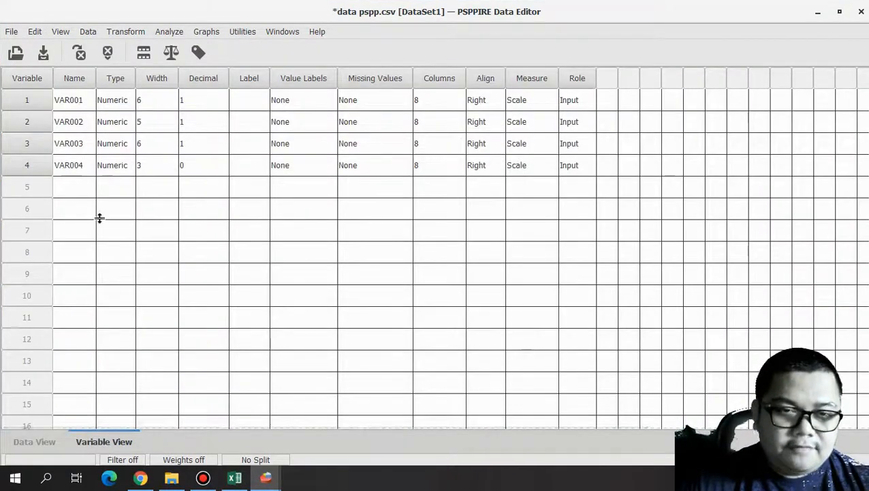
double_click(84, 100)
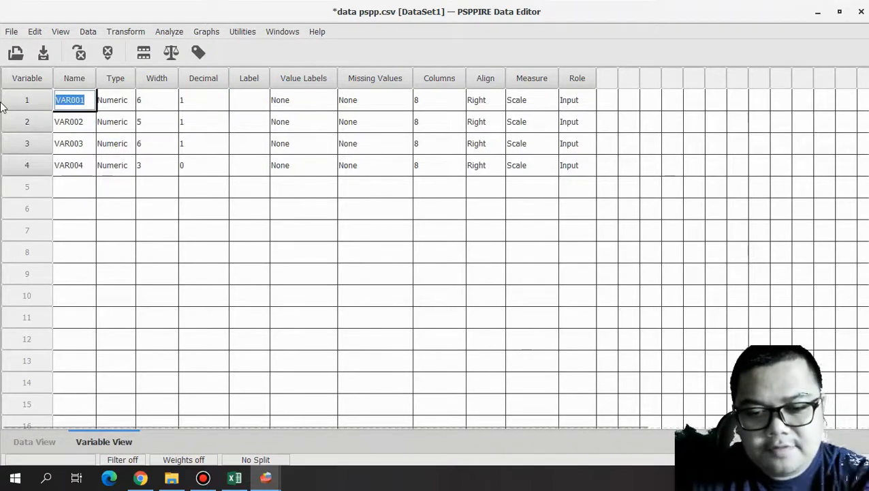
type("y")
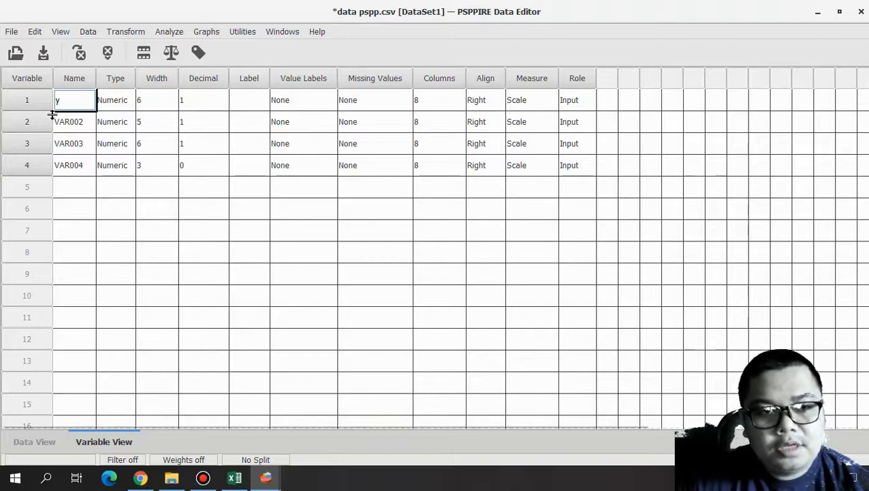
left_click(68, 129)
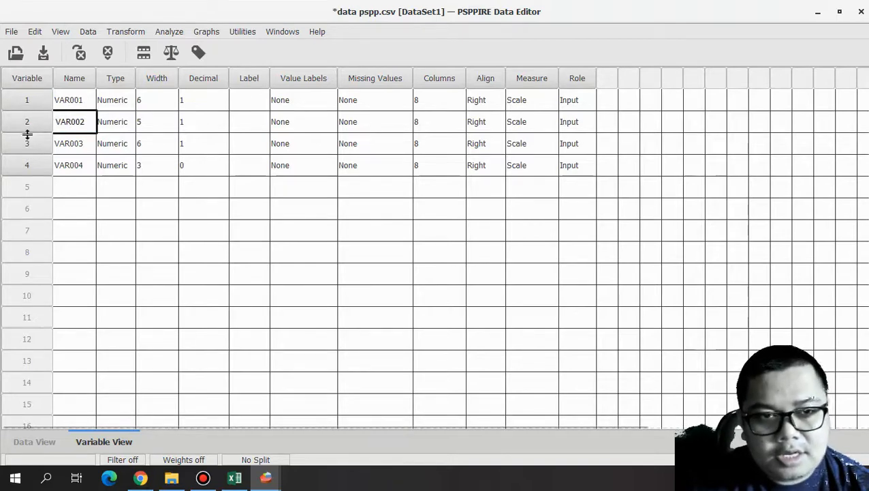
Rename the variable VAR001 as y and VAR002 as x1
left_click(71, 99)
double_click(89, 100)
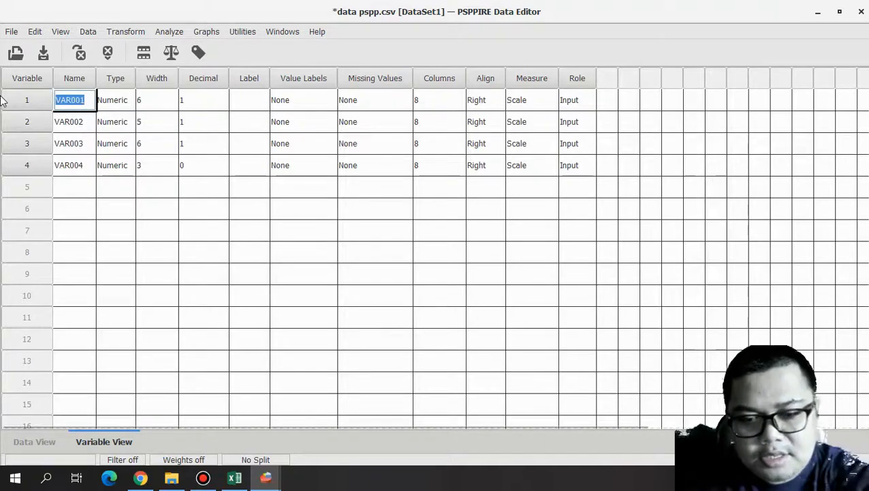
type("y")
key("Return")
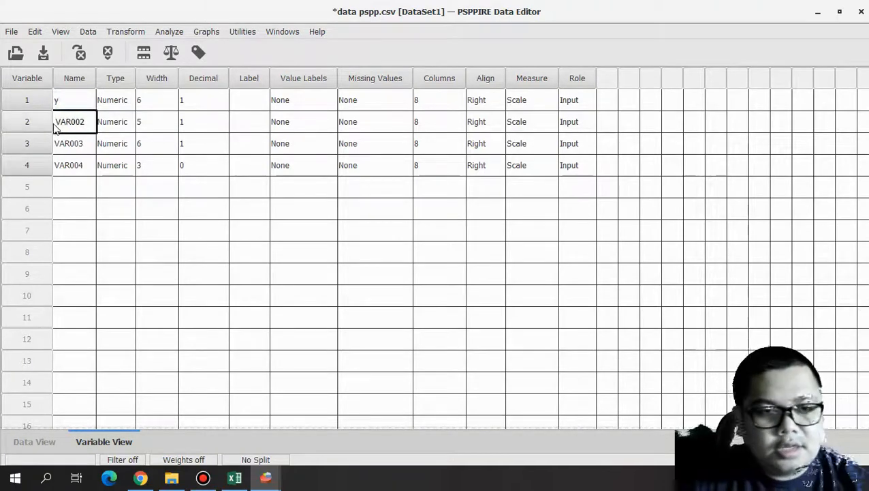
double_click(89, 121)
type("x1")
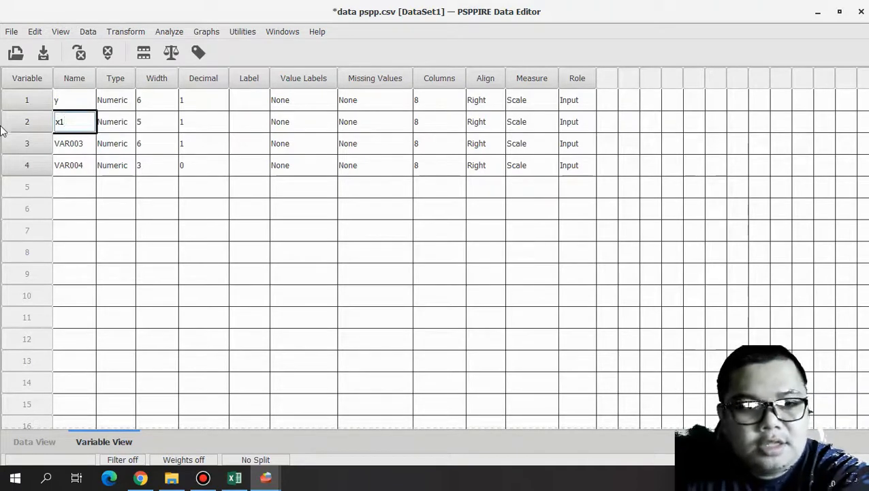
key("Return")
Rename the variable VAR003 as x2 and VAR004 as x3, and return to the case data
double_click(84, 143)
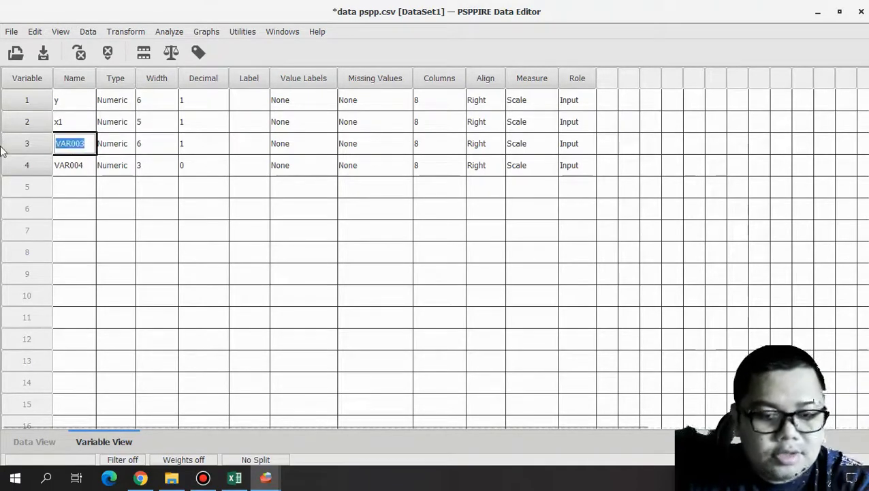
type("x2")
key("Return")
double_click(83, 165)
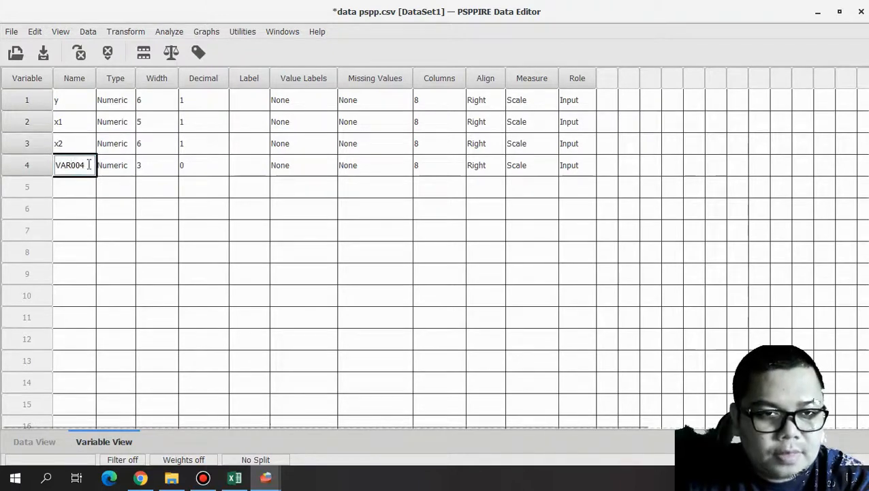
type("x3")
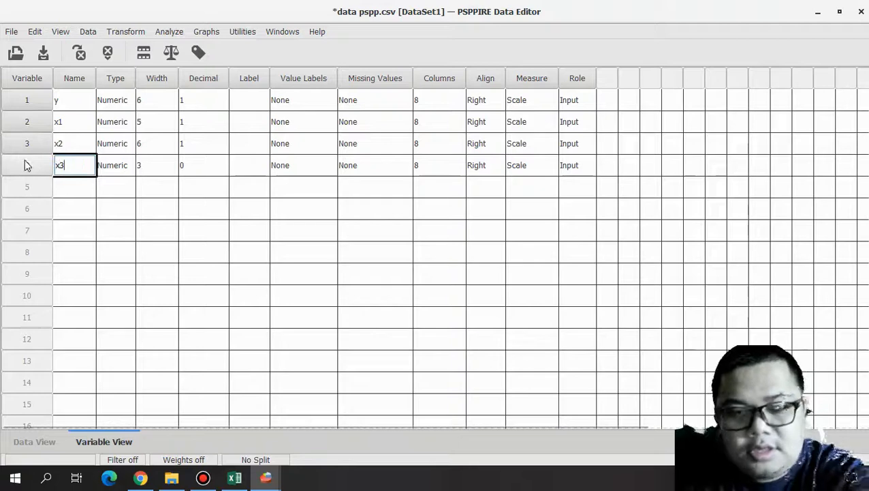
key("Return")
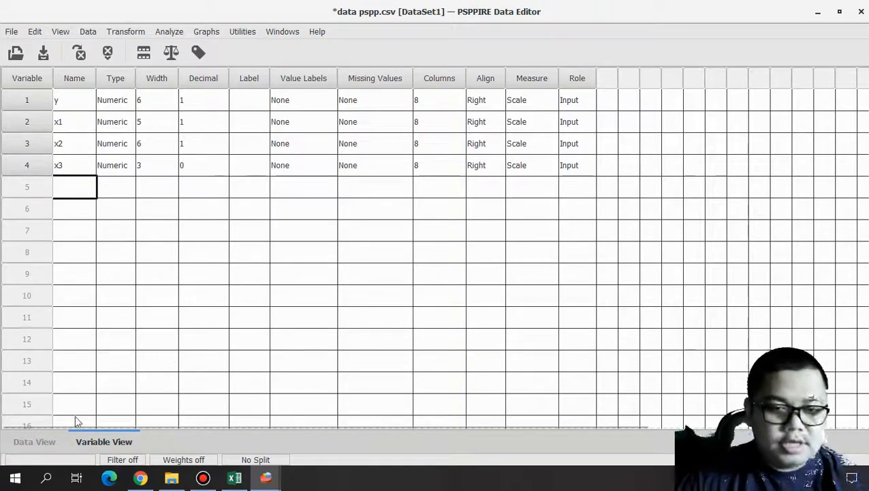
left_click(57, 439)
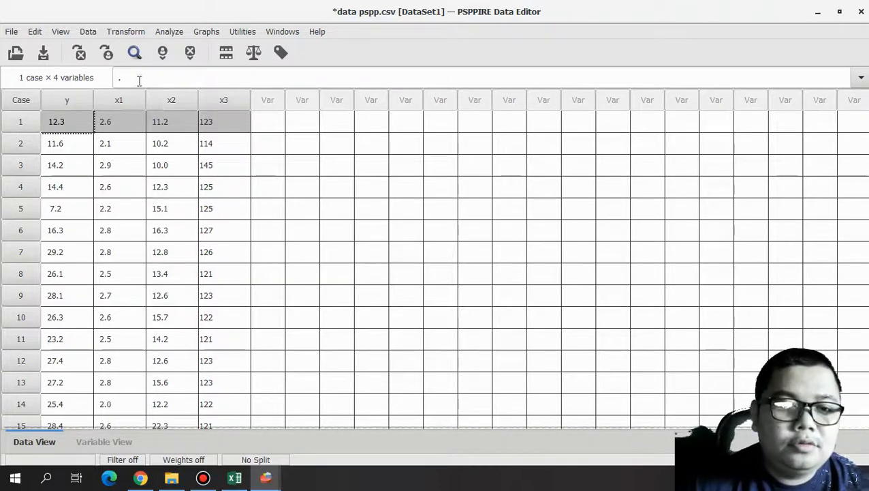
Start a Descriptives analysis and add all four variables y, x1, x2 and x3 to it
left_click(174, 34)
mouse_move(184, 52)
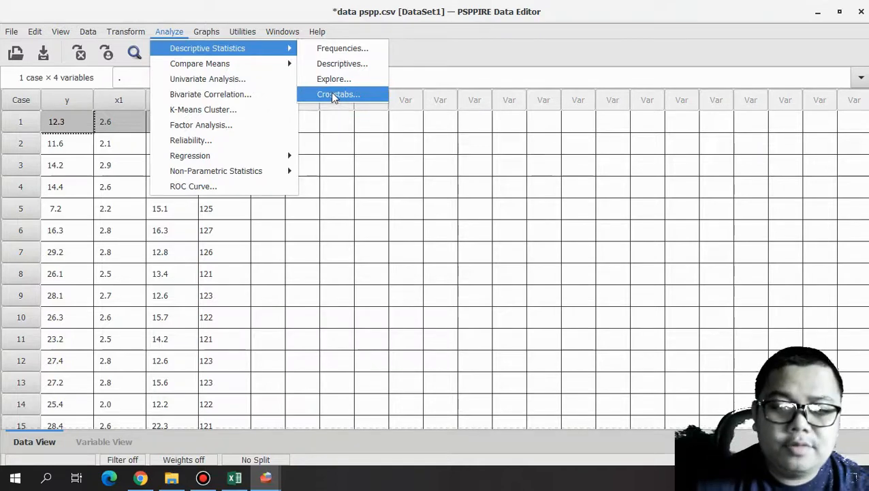
left_click(330, 65)
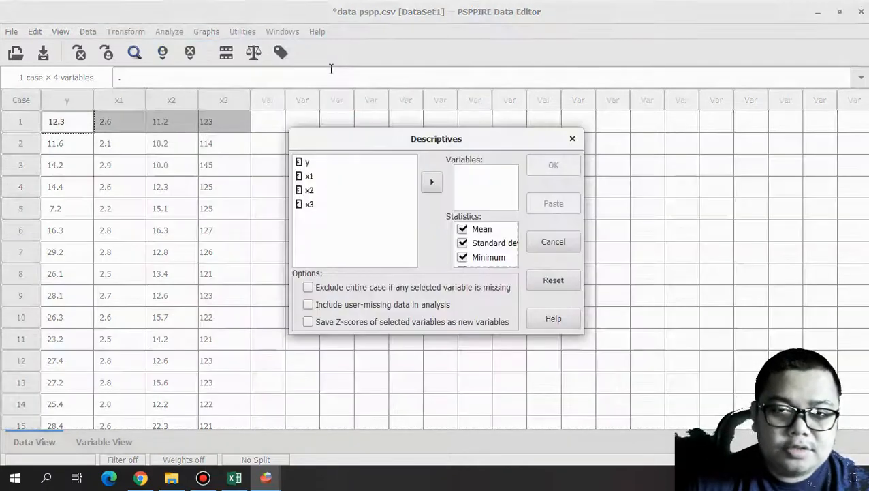
left_click(332, 163)
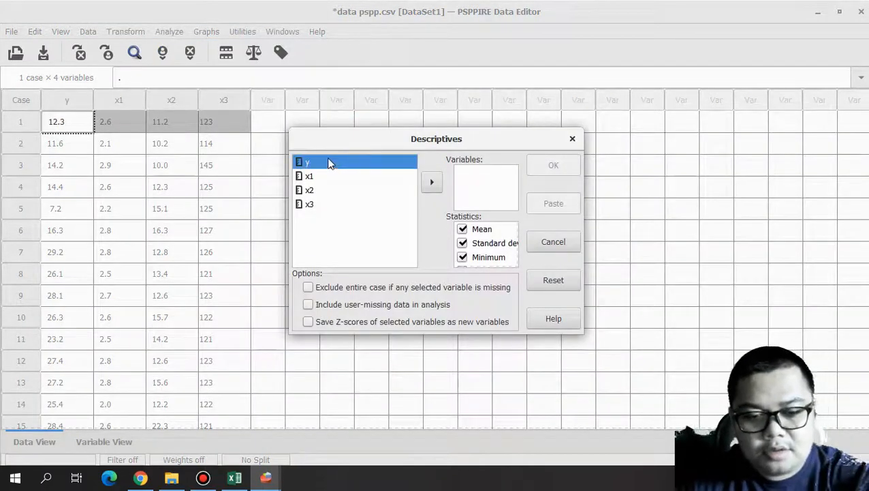
key("ctrl+a")
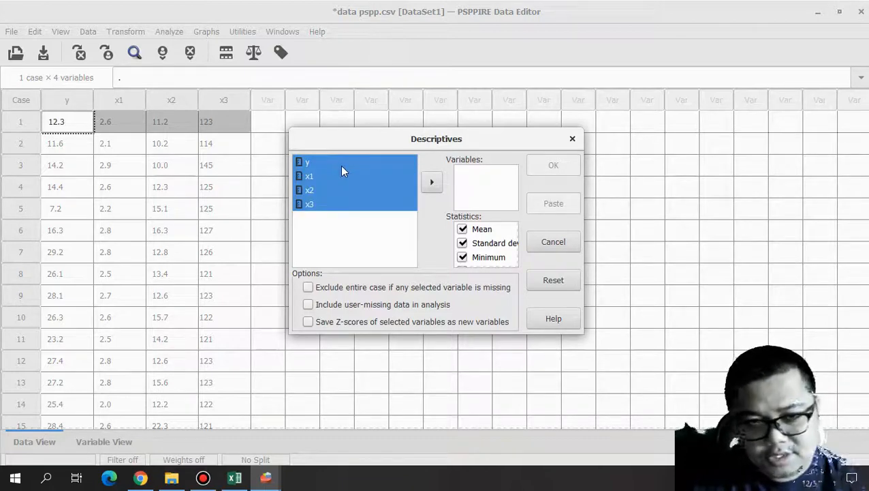
left_click(428, 182)
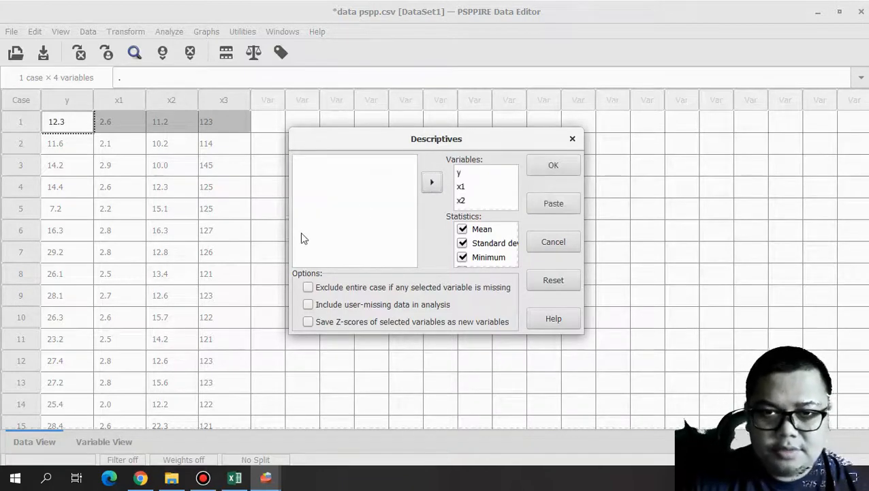
Add Kurtosis and Skewness to the descriptive statistics and run the analysis
scroll(491, 234, "down", 1)
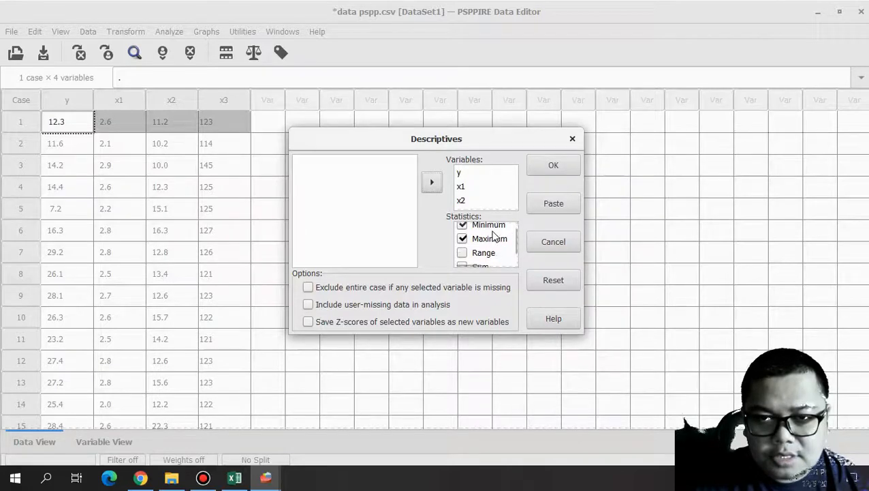
scroll(494, 234, "up", 1)
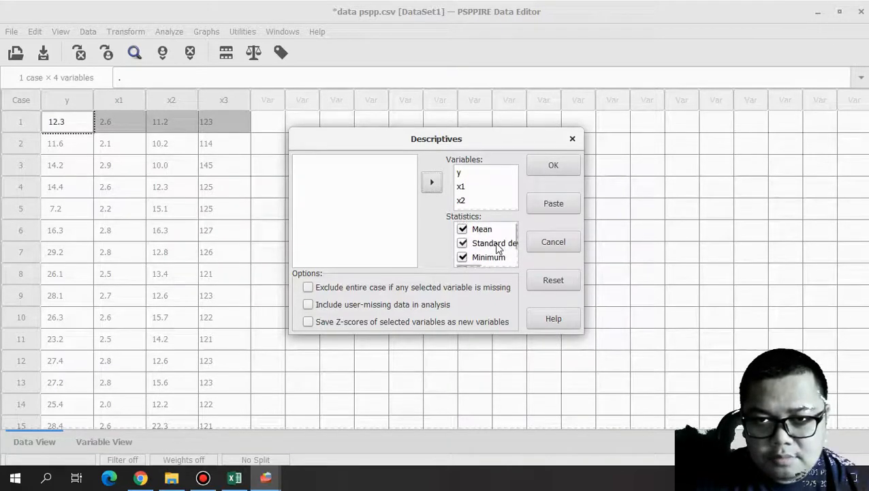
scroll(498, 248, "down", 1)
scroll(498, 248, "down", 4)
scroll(496, 258, "down", 3)
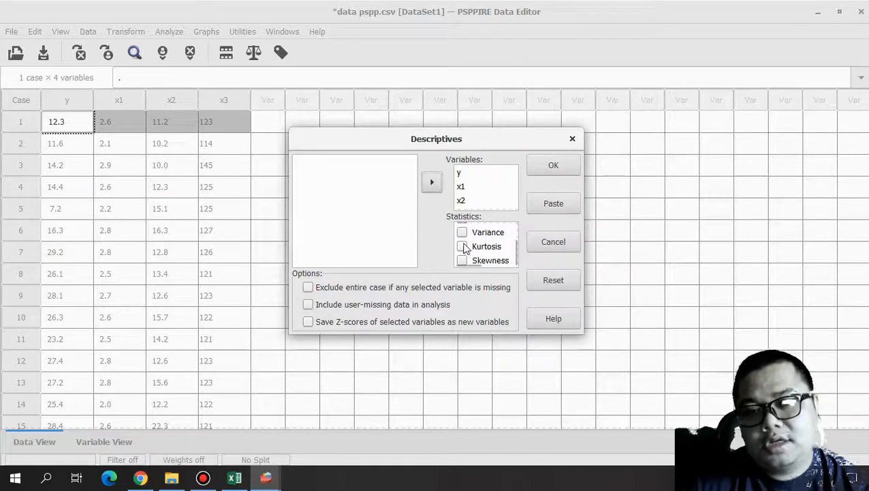
left_click(467, 249)
left_click(467, 263)
scroll(494, 252, "up", 4)
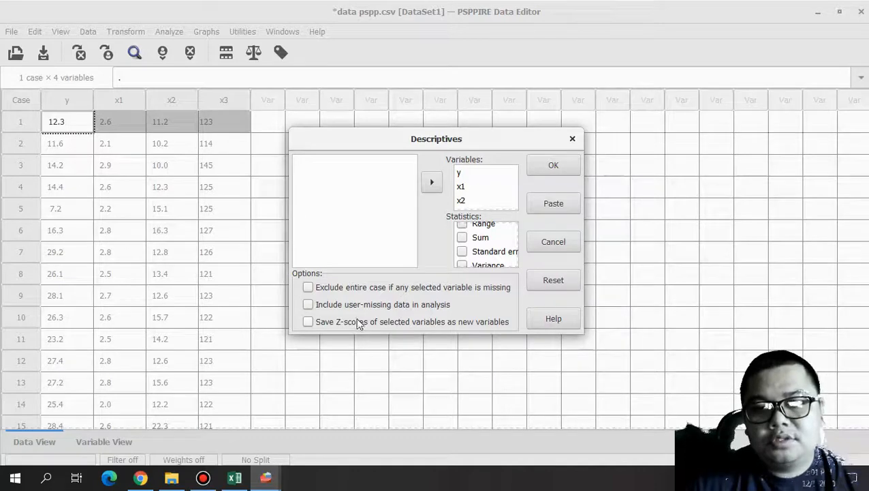
left_click(553, 167)
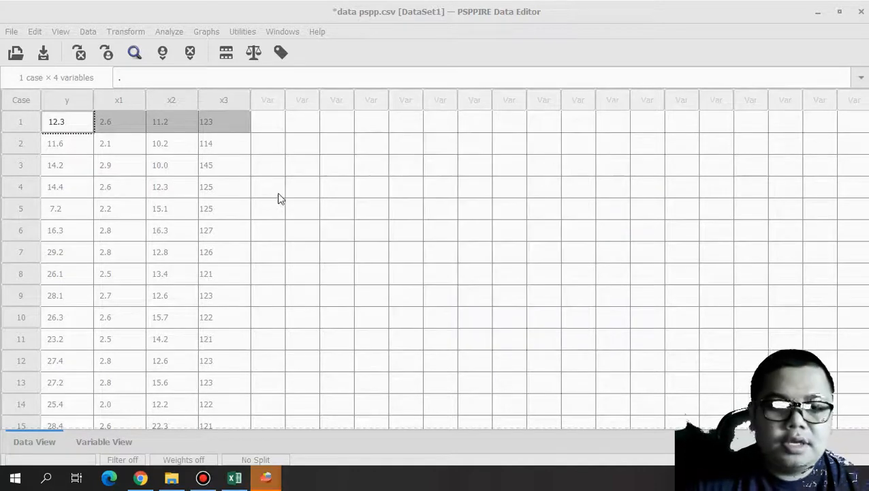
Examine the descriptive statistics table in the maximized output viewer, and return to the data editor
mouse_move(289, 478)
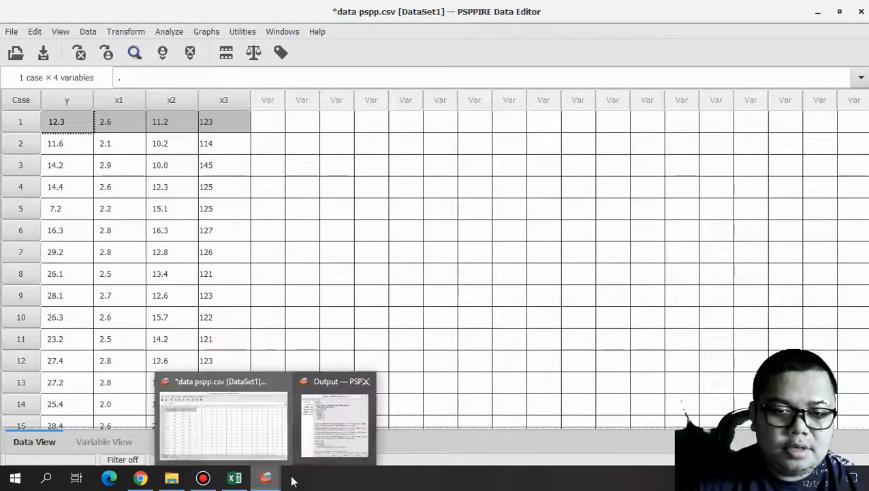
left_click(325, 451)
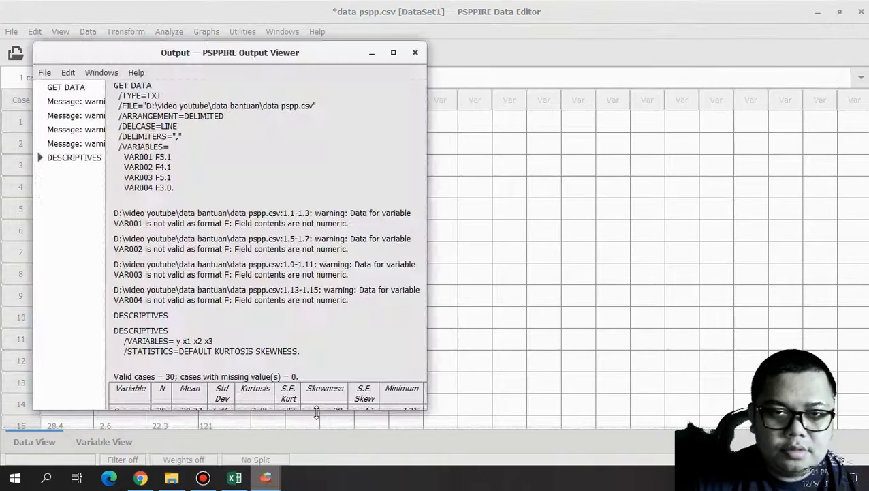
left_click(394, 53)
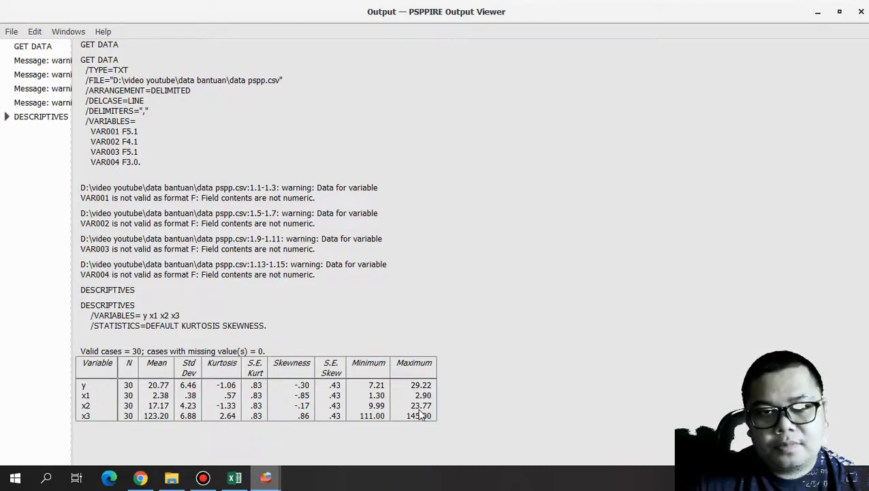
left_click(267, 477)
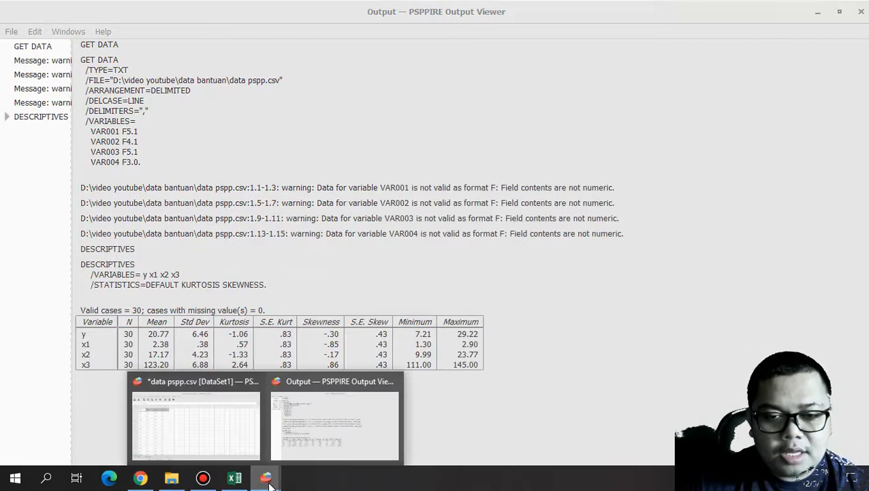
left_click(247, 454)
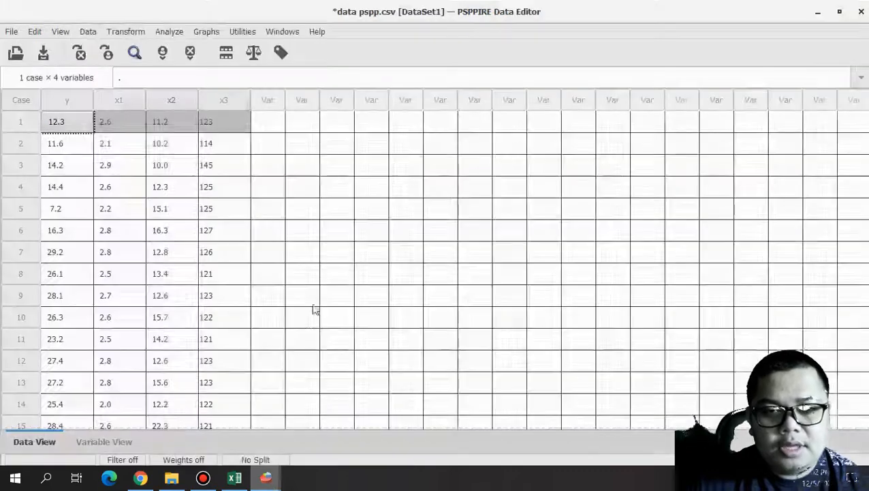
Start a linear regression with y as the dependent variable and x1, x2 and x3 as the independent variables
left_click(167, 32)
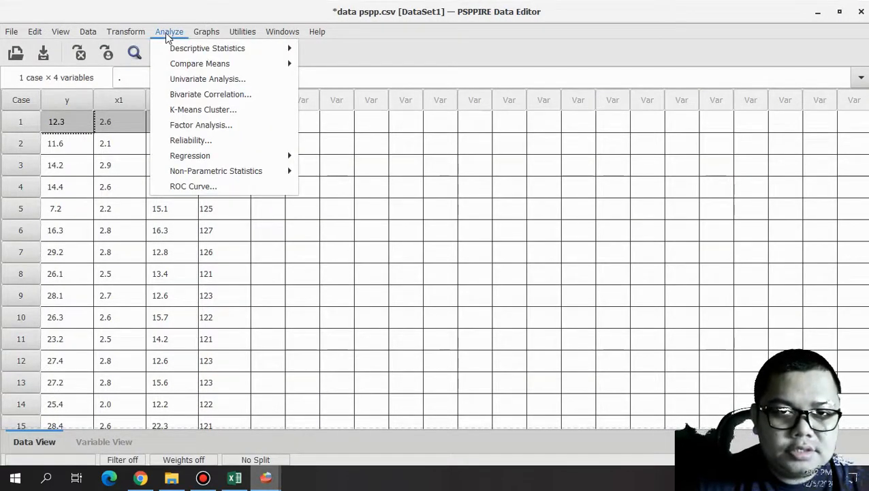
mouse_move(205, 156)
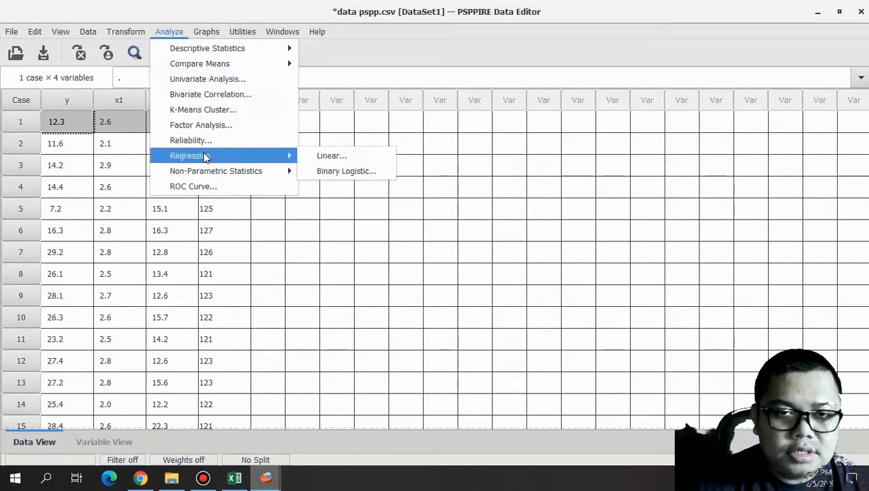
left_click(338, 156)
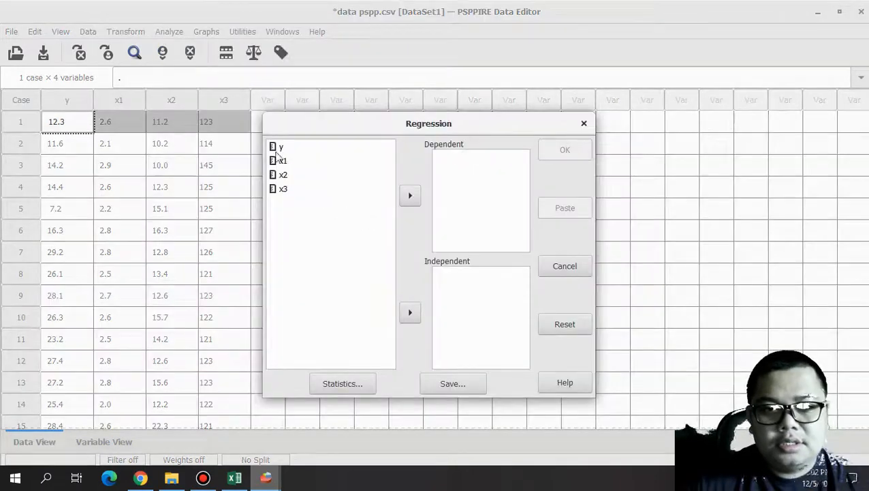
left_click(279, 147)
left_click(410, 195)
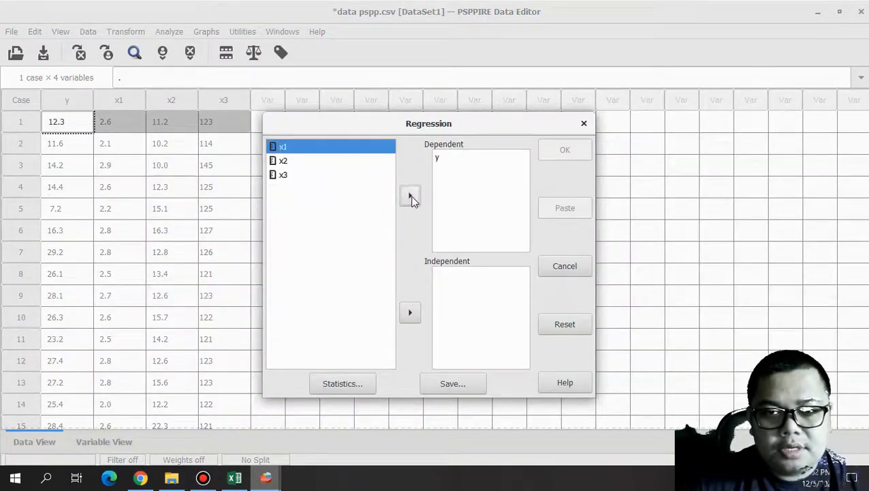
left_click(317, 164)
key("ctrl+a")
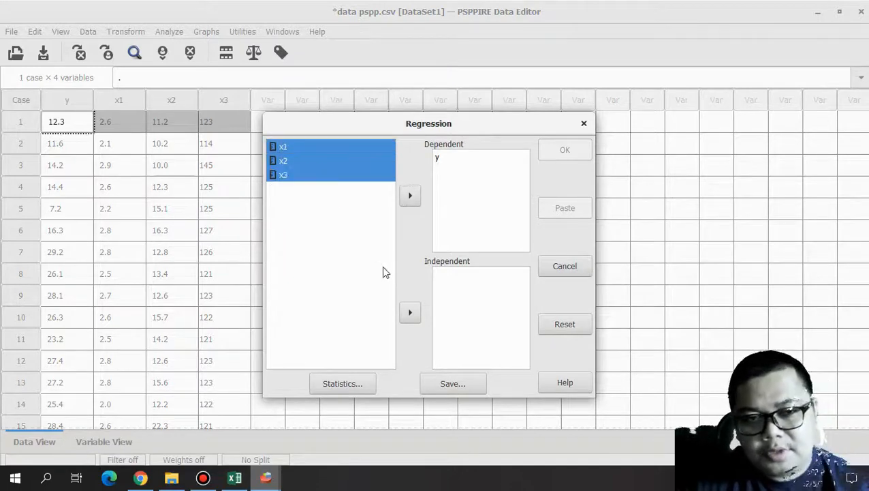
left_click(410, 312)
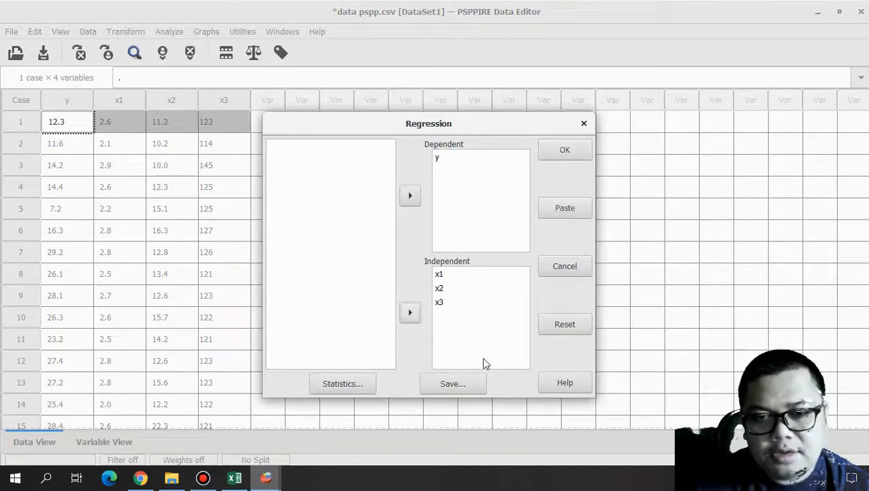
Add the Bcov and Conf. Interval statistics to the regression, keeping Coeff, R and Anova
left_click(354, 384)
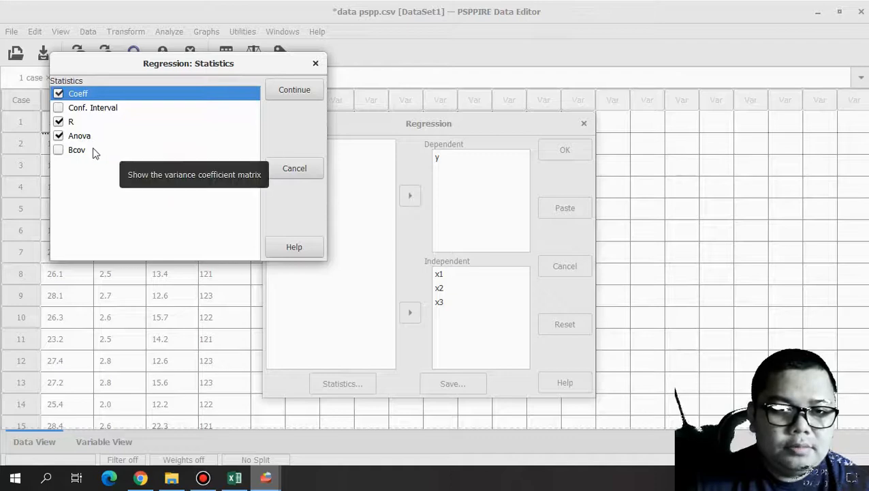
left_click(59, 150)
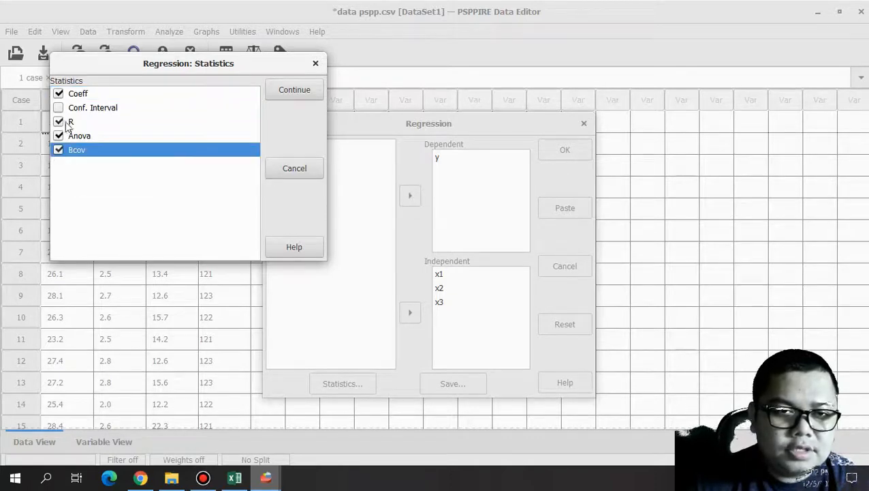
left_click(58, 108)
left_click(289, 96)
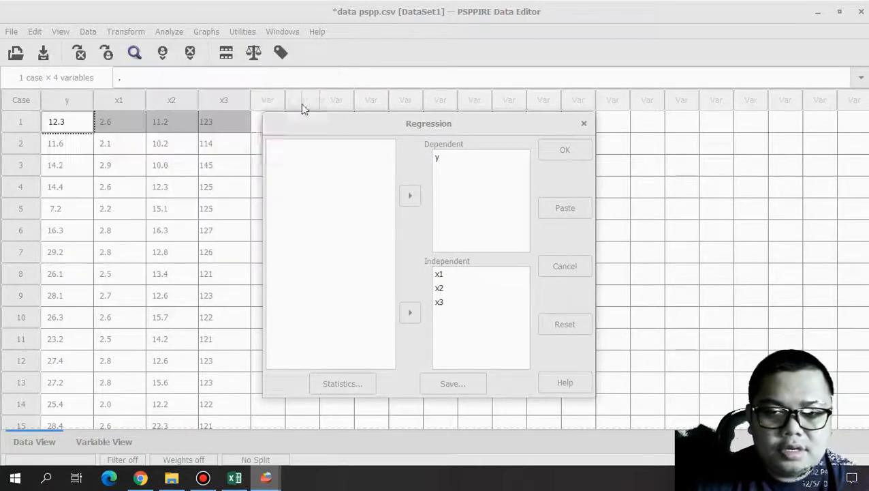
Set the regression to save predicted values and residuals, and run the analysis
left_click(444, 383)
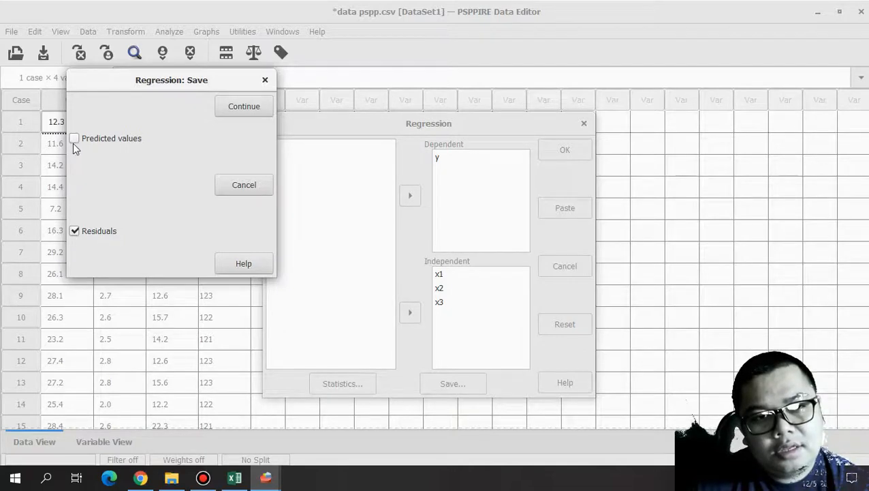
left_click(247, 107)
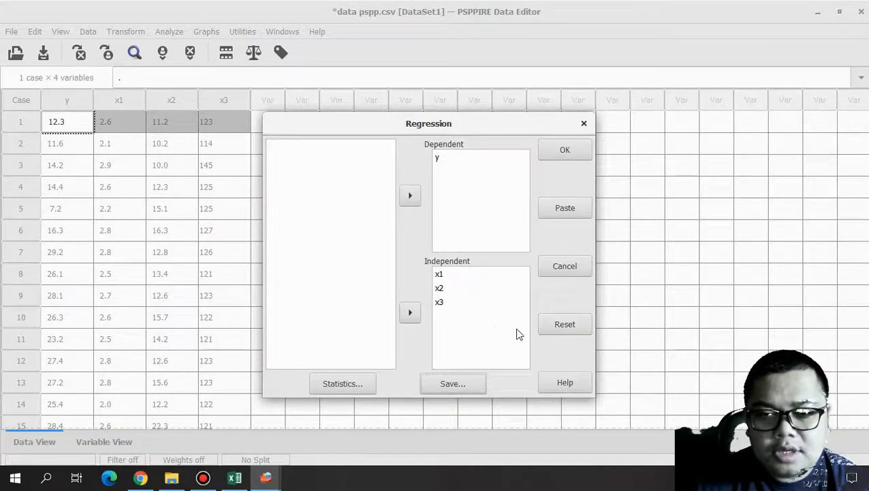
left_click(560, 152)
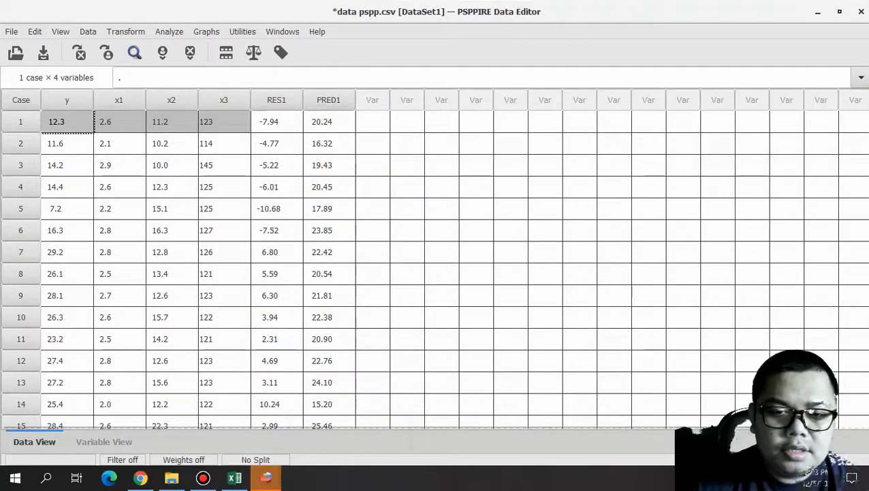
Examine the regression's model summary, ANOVA and coefficients tables in the output viewer, and return to the data editor
mouse_move(280, 477)
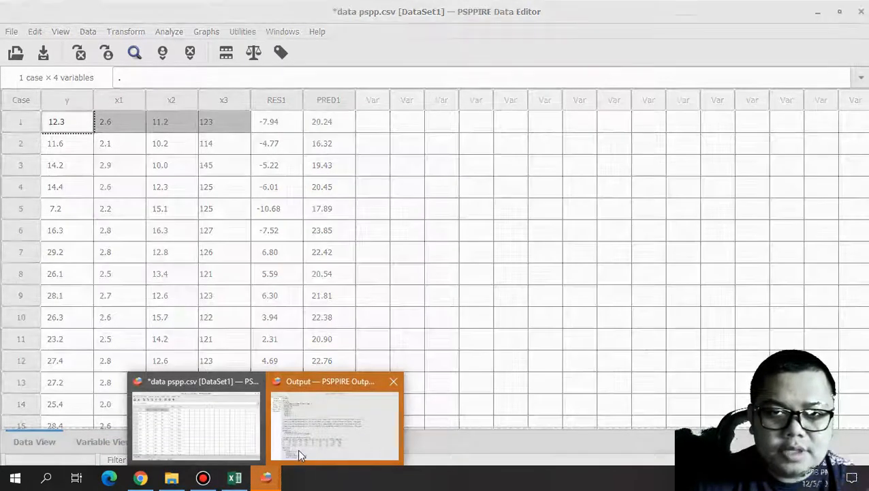
left_click(298, 448)
scroll(353, 287, "down", 3)
scroll(354, 293, "down", 2)
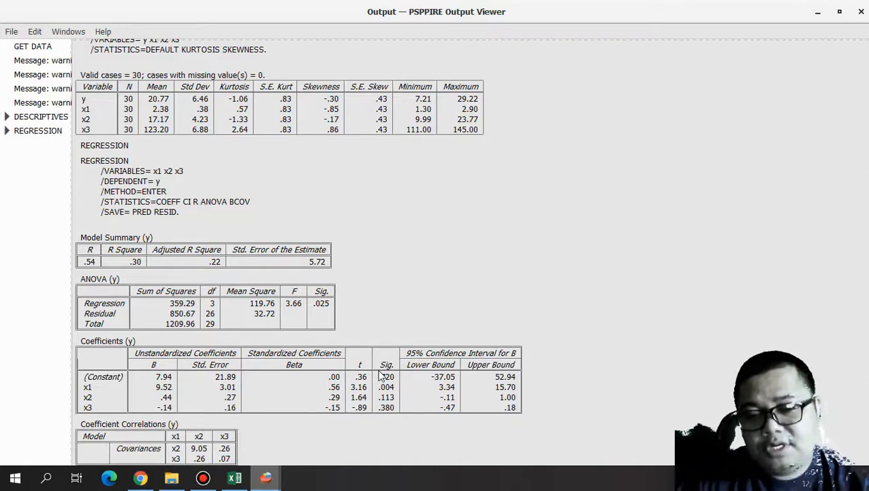
left_click(265, 477)
left_click(184, 431)
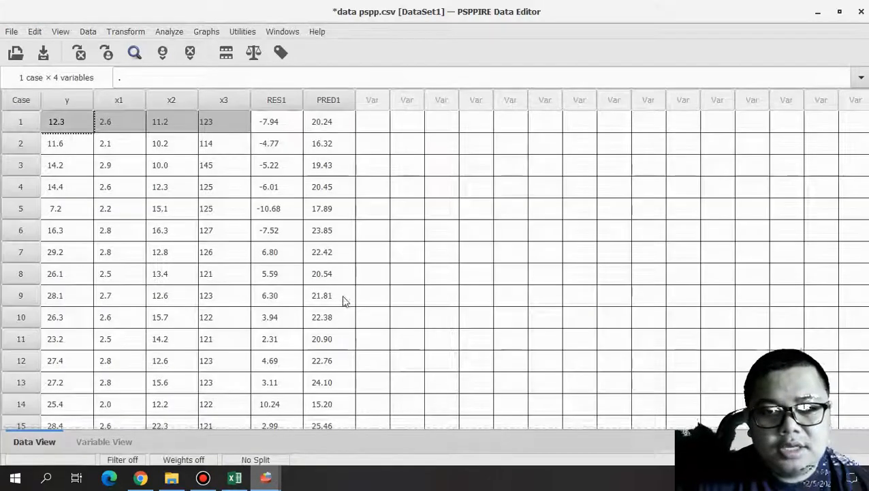
Run a One-Sample Kolmogorov-Smirnov test on RES1 against the Normal distribution
left_click(168, 34)
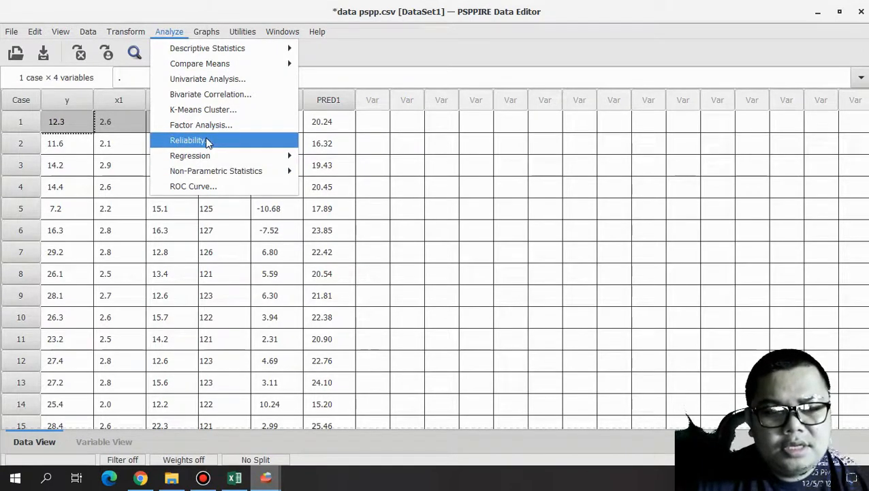
mouse_move(219, 163)
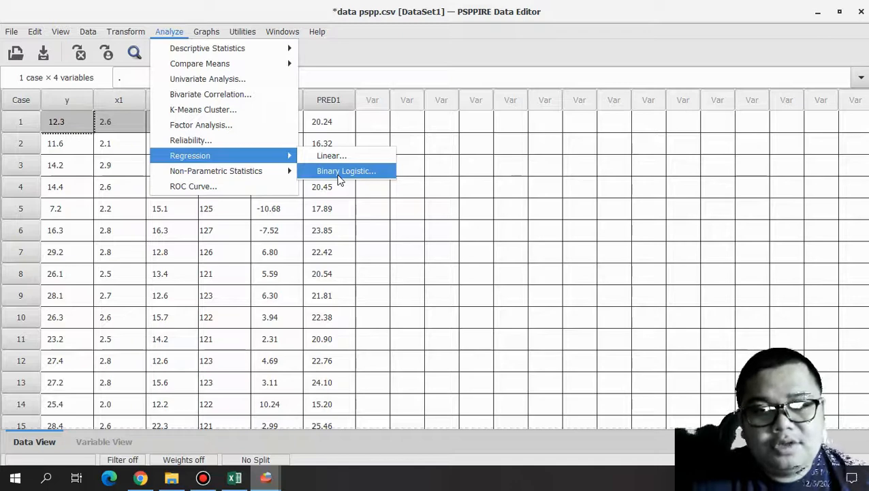
mouse_move(275, 172)
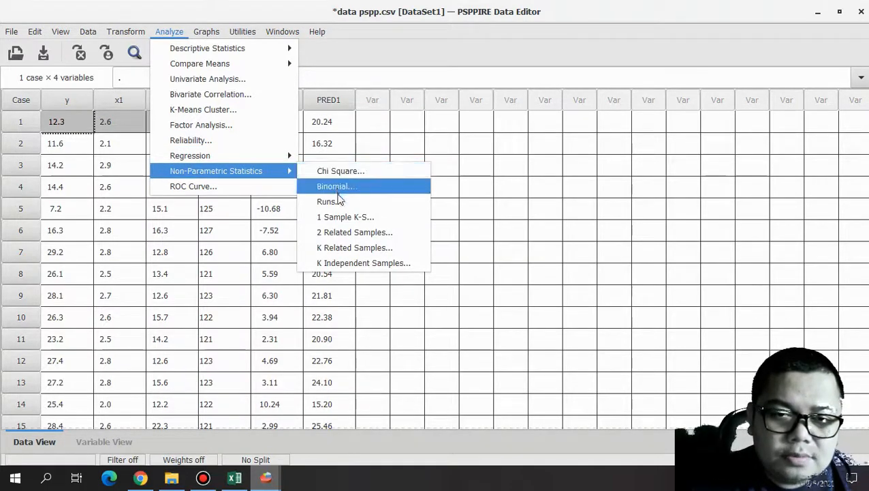
left_click(349, 215)
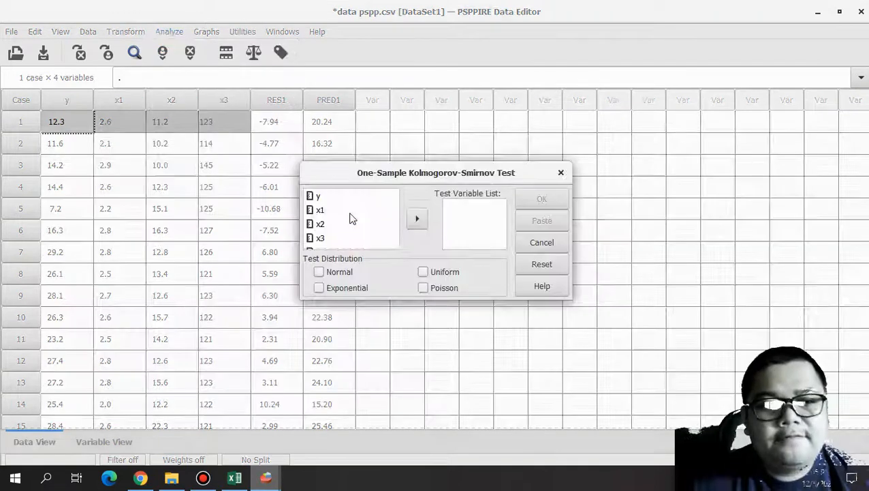
scroll(361, 224, "down", 2)
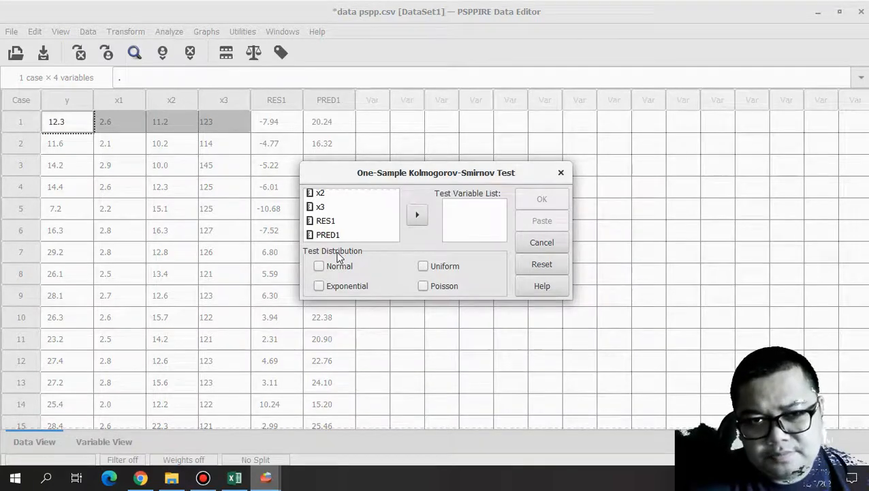
left_click(328, 222)
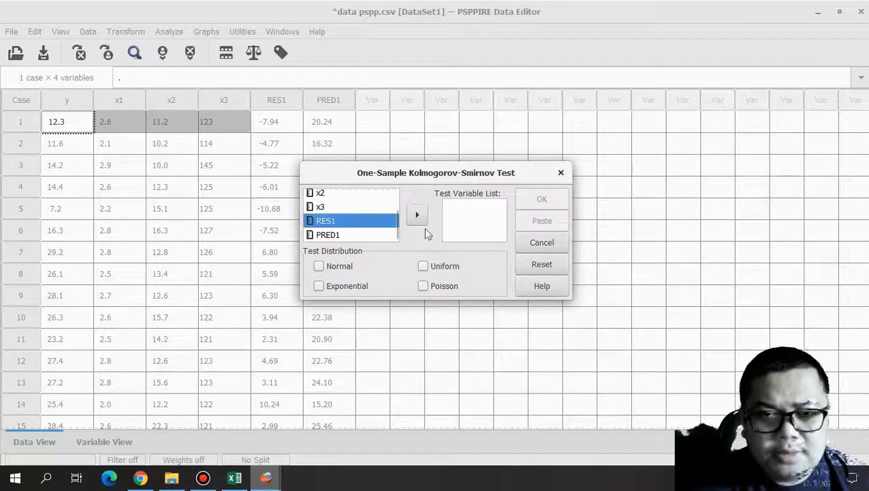
left_click(418, 216)
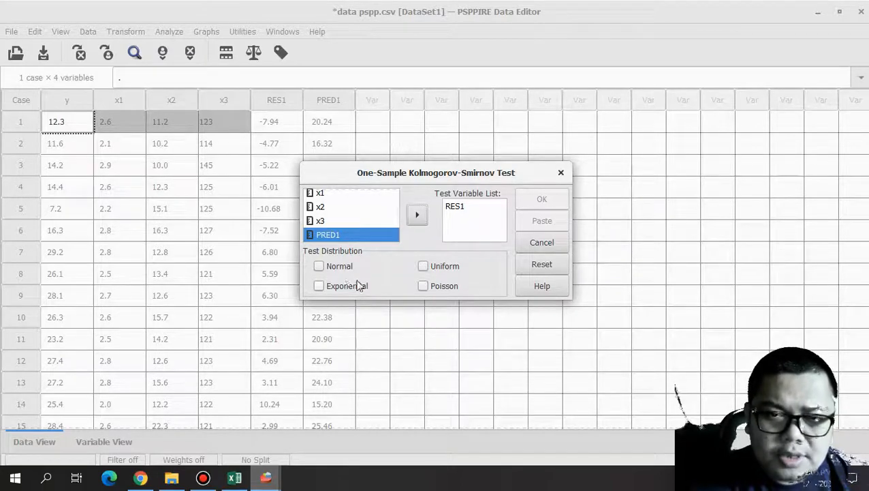
left_click(319, 266)
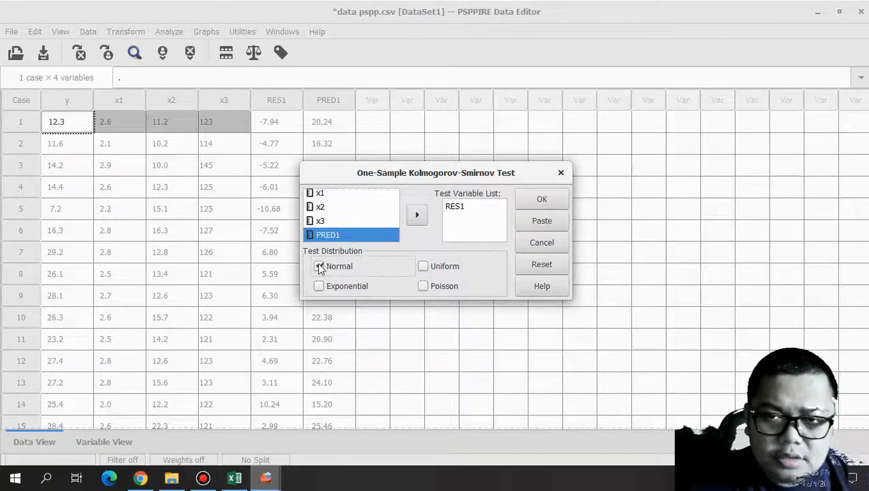
left_click(539, 202)
Examine the One-Sample Kolmogorov-Smirnov Test table for RES1 in the output viewer, and return to the data editor
mouse_move(266, 477)
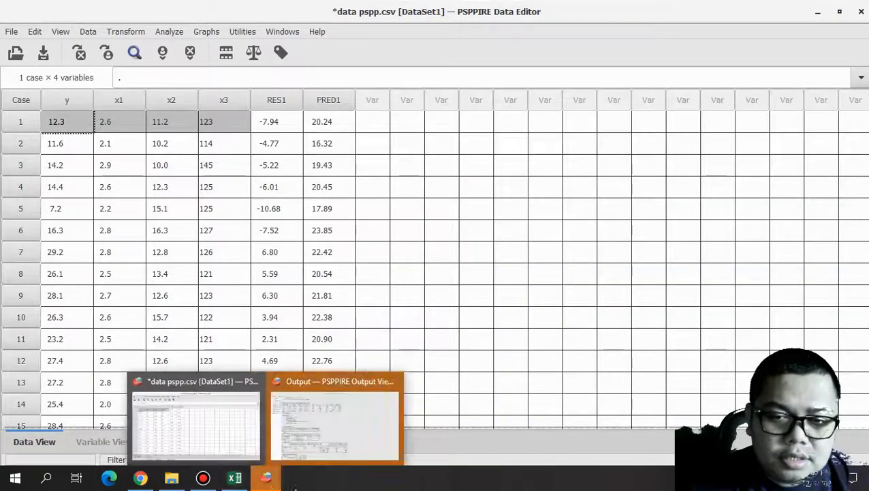
left_click(323, 419)
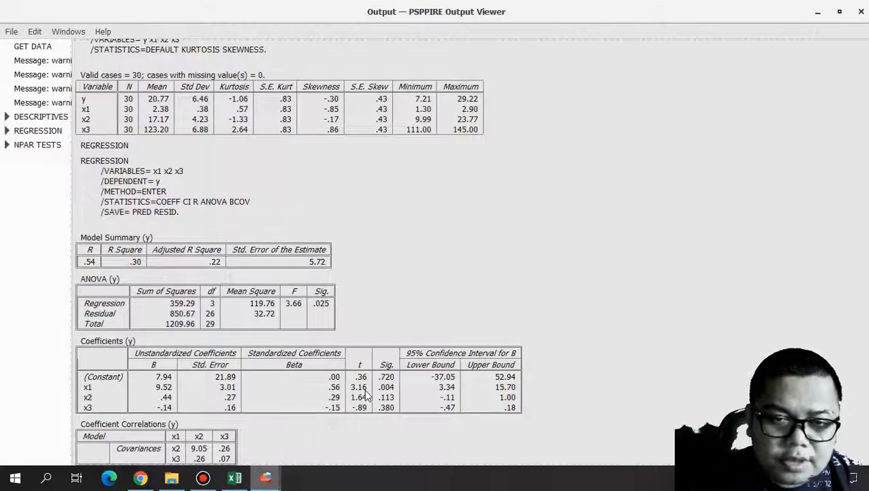
scroll(383, 319, "down", 2)
scroll(385, 326, "down", 1)
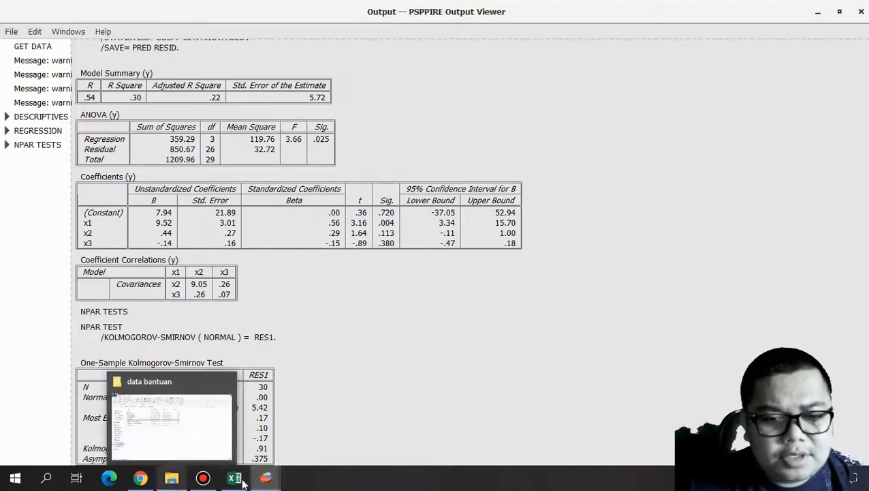
mouse_move(265, 477)
left_click(242, 436)
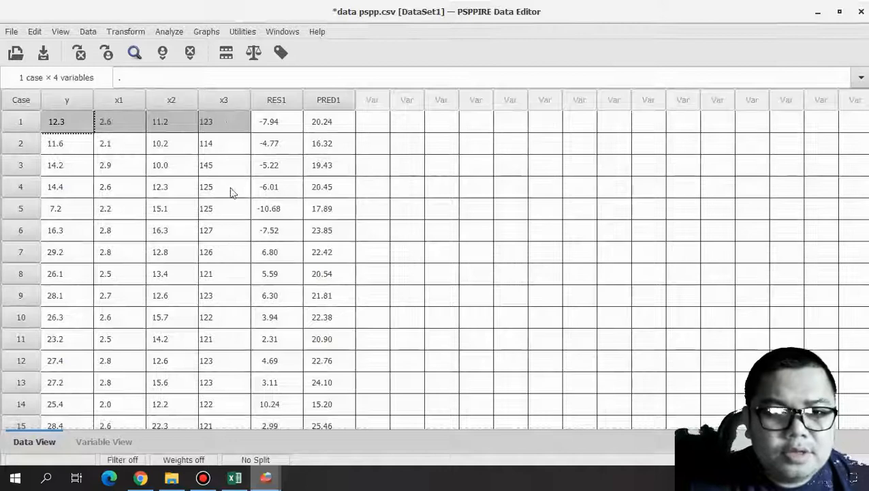
left_click(175, 37)
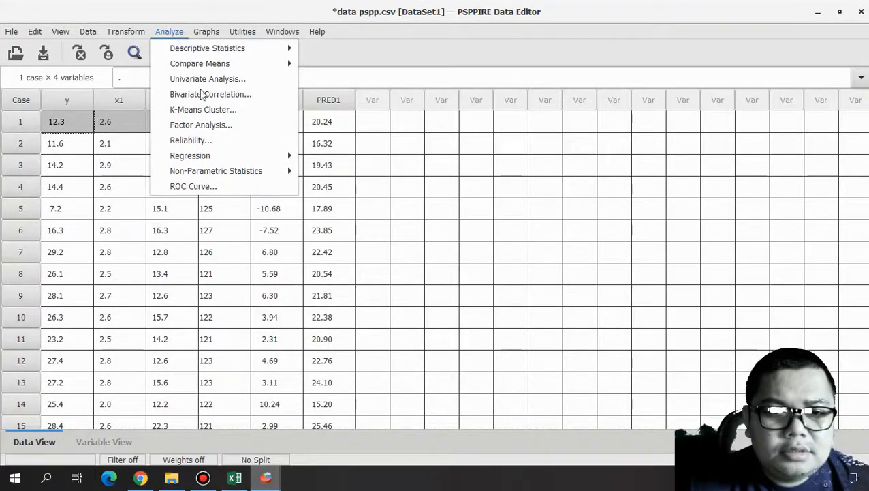
mouse_move(245, 181)
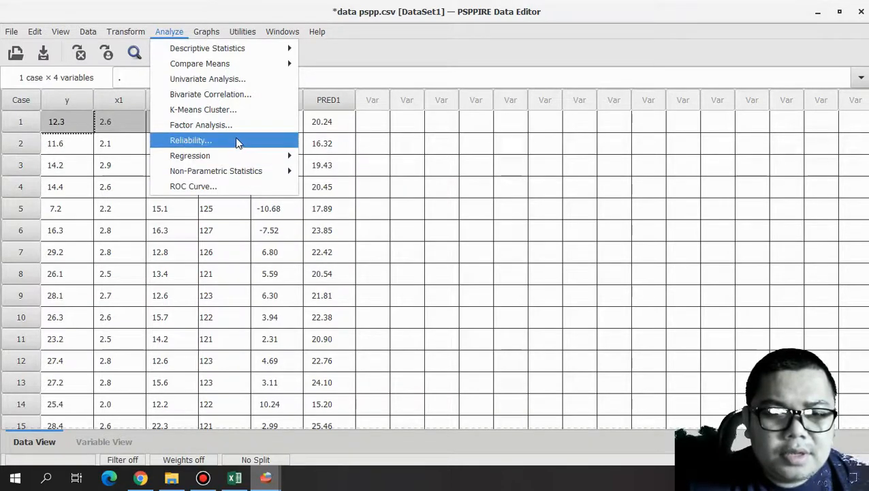
left_click(229, 95)
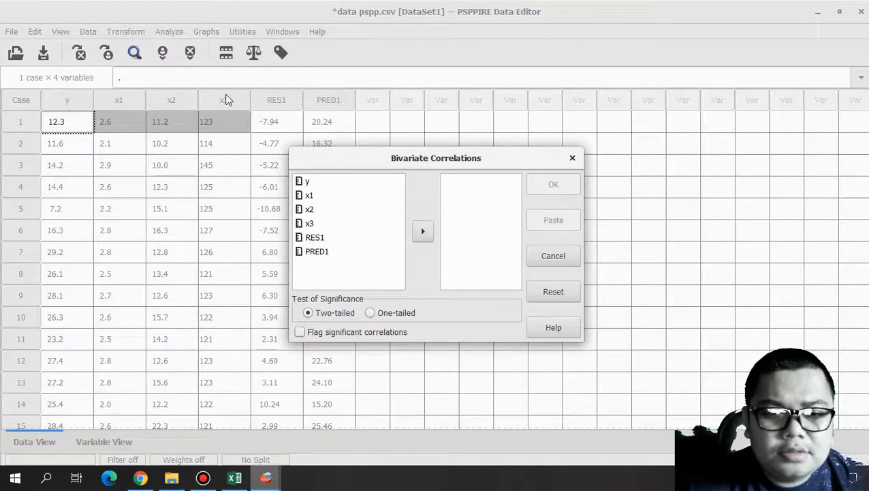
left_click(557, 257)
left_click(170, 34)
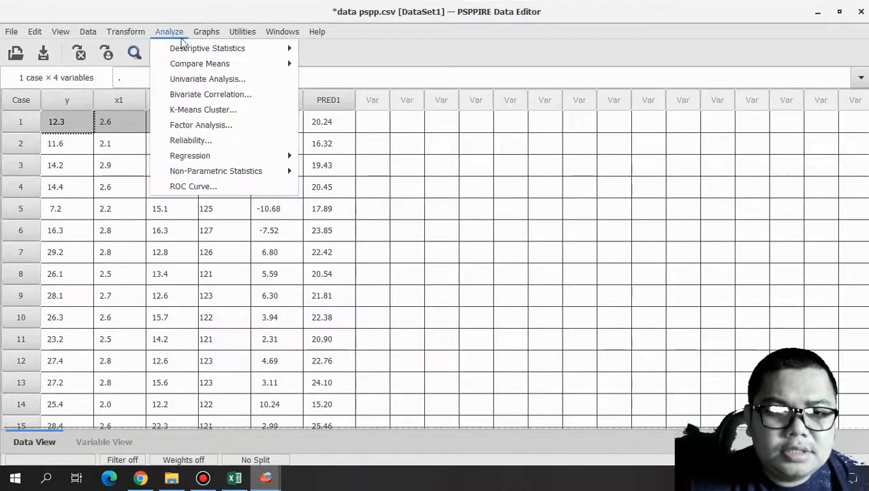
left_click(228, 80)
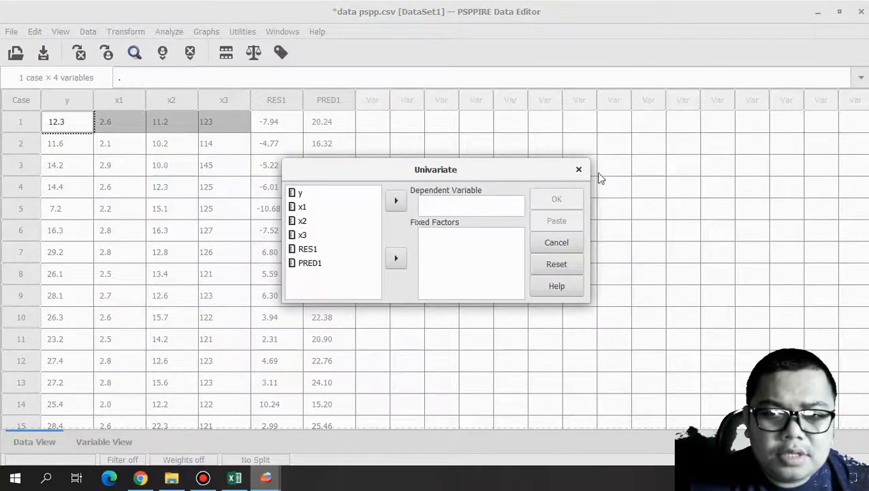
left_click(578, 169)
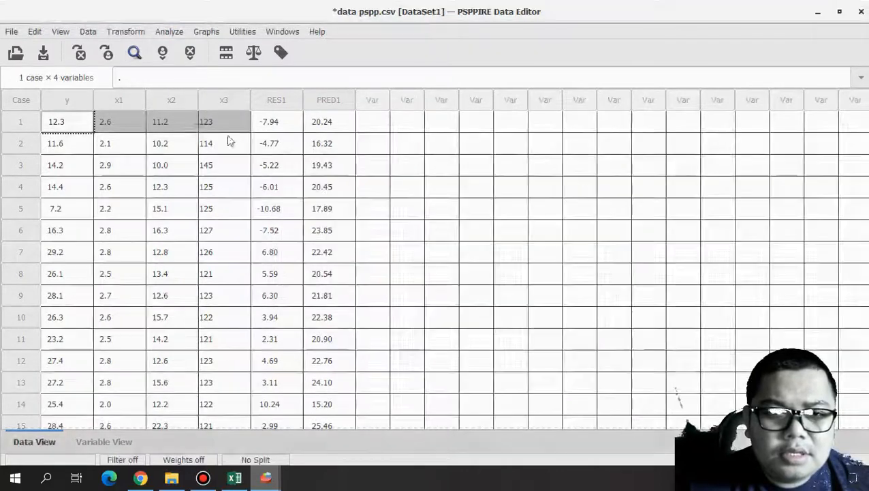
left_click(167, 35)
mouse_move(295, 51)
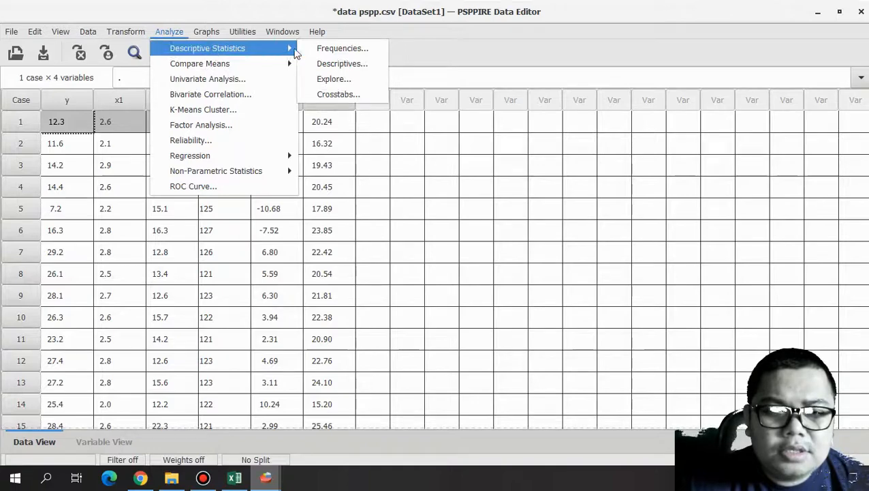
left_click(372, 64)
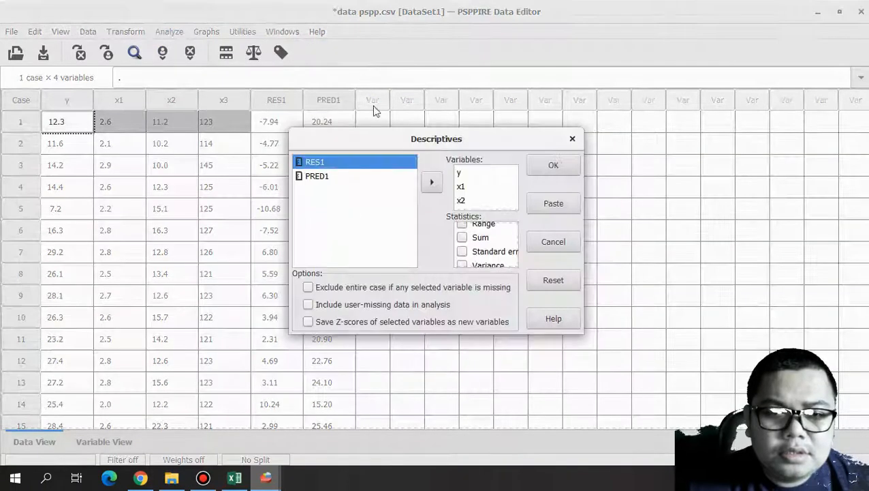
left_click(553, 244)
Run a non-parametric Runs Test on RES1 with the mean as the cut point
left_click(169, 32)
mouse_move(196, 53)
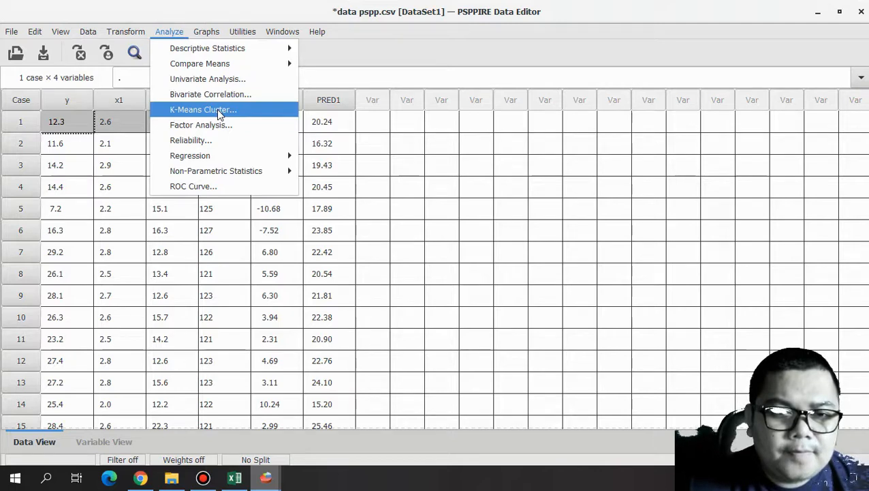
mouse_move(225, 154)
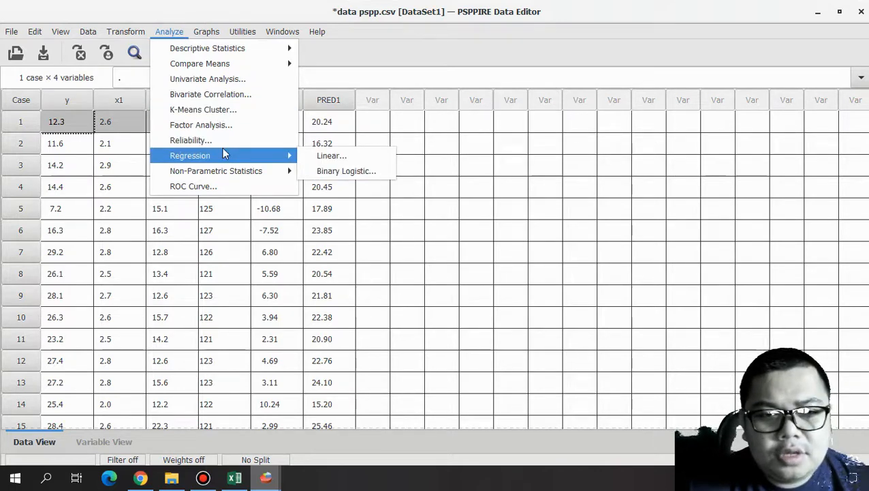
mouse_move(227, 176)
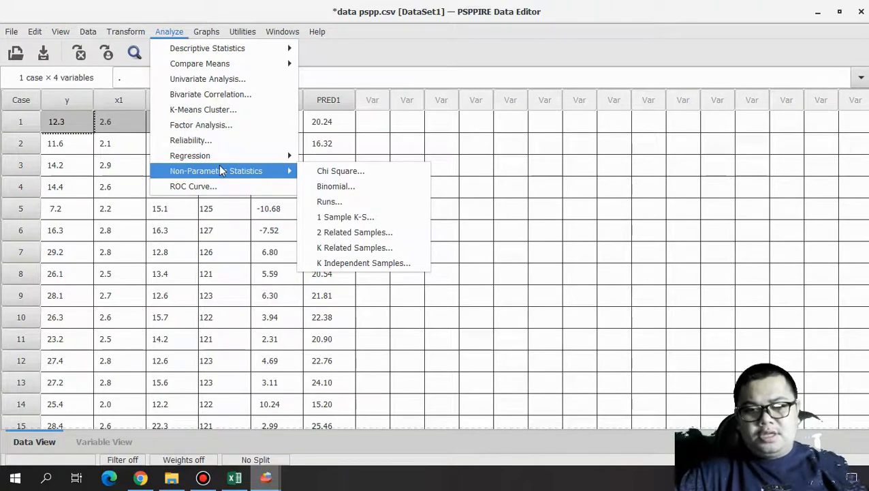
left_click(344, 199)
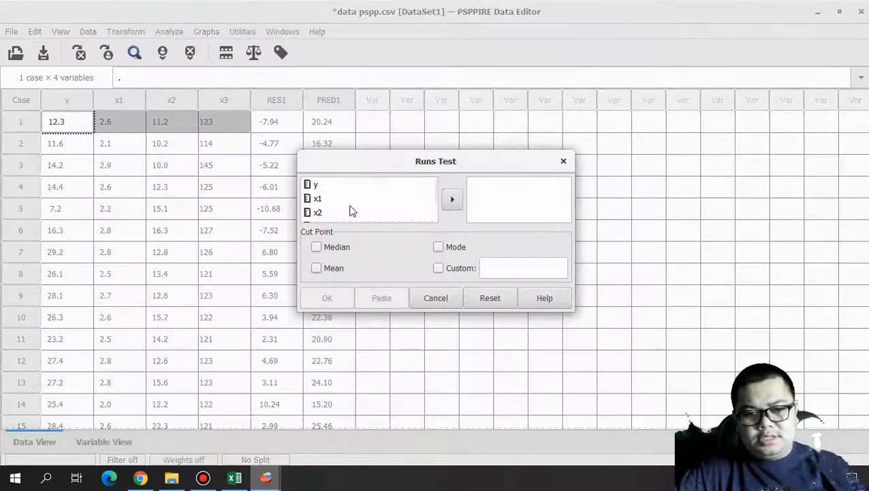
scroll(351, 213, "down", 2)
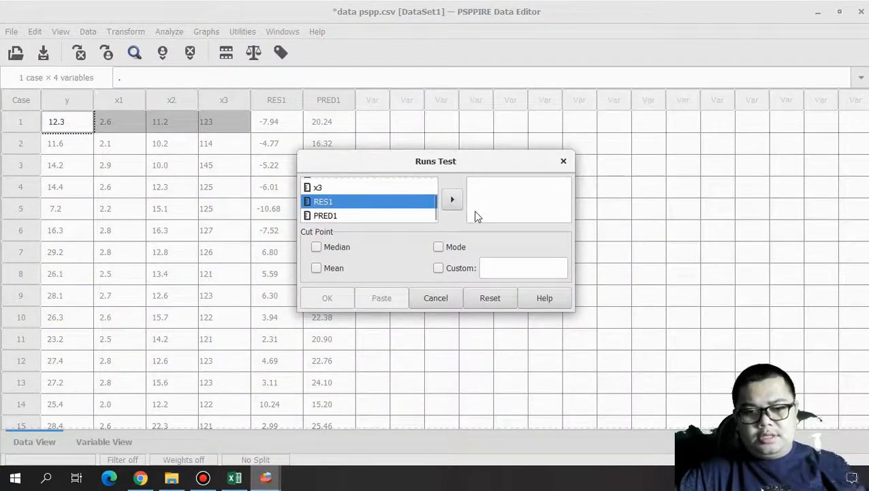
left_click(454, 201)
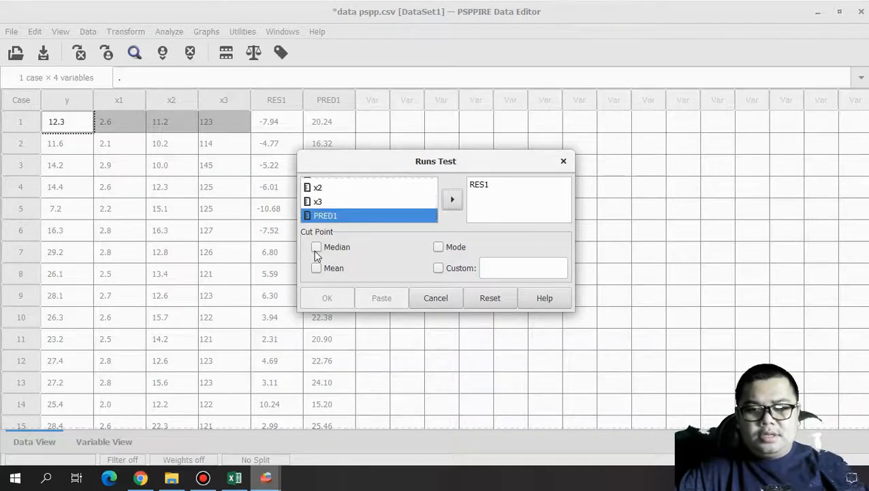
left_click(316, 269)
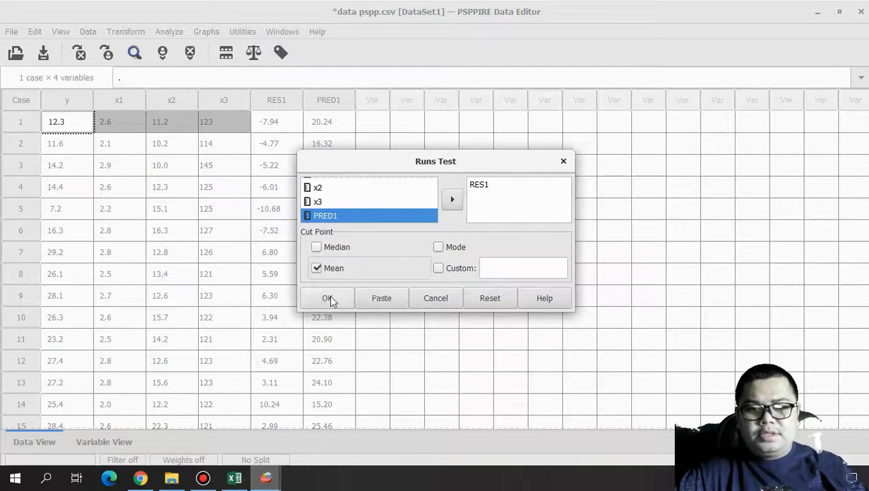
left_click(328, 299)
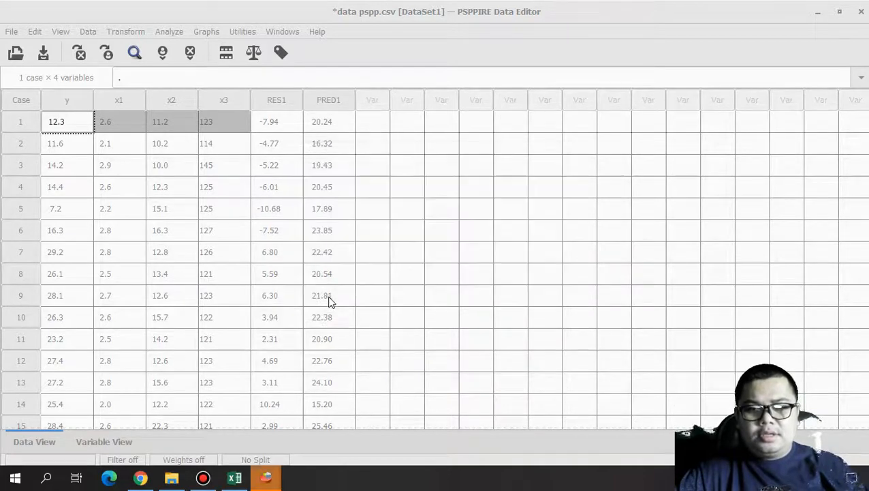
Examine the Runs Test table for RES1 in the output viewer, and return to the data editor
mouse_move(266, 477)
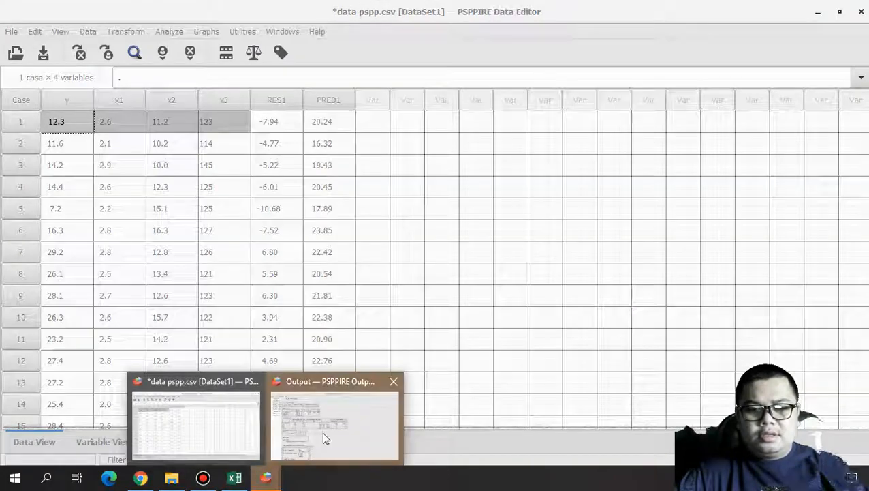
left_click(322, 438)
scroll(306, 341, "down", 3)
scroll(307, 328, "down", 2)
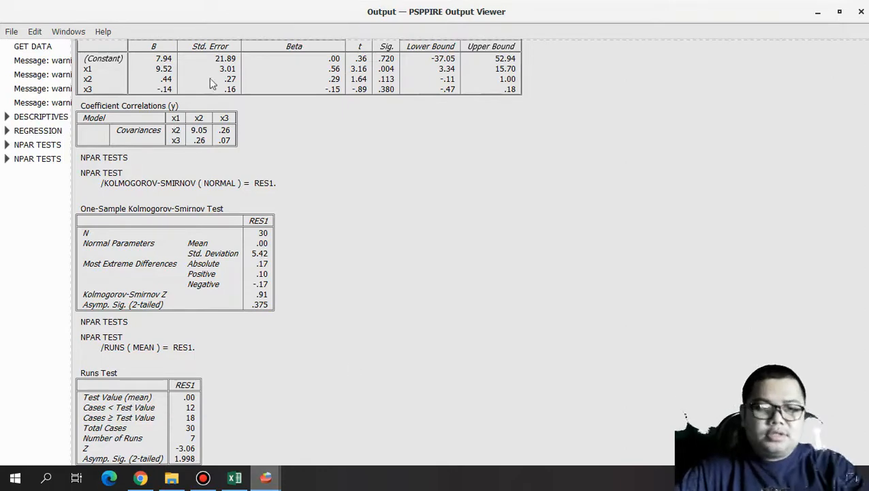
left_click(266, 477)
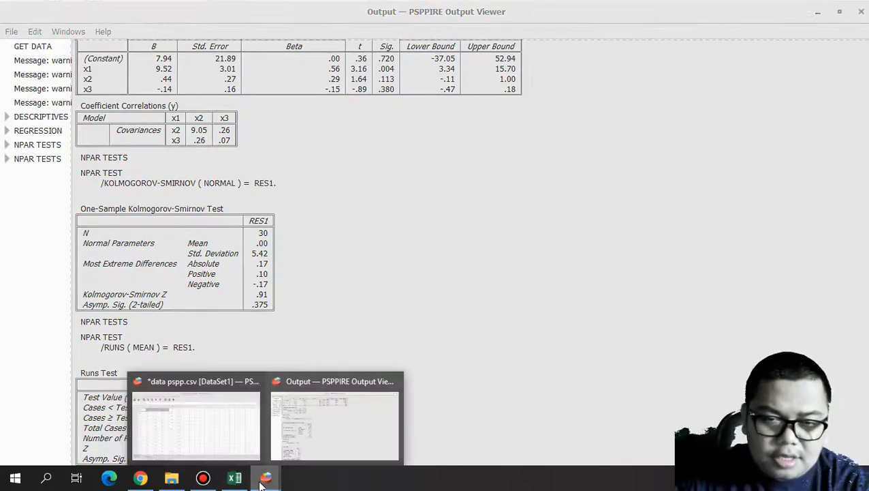
left_click(173, 417)
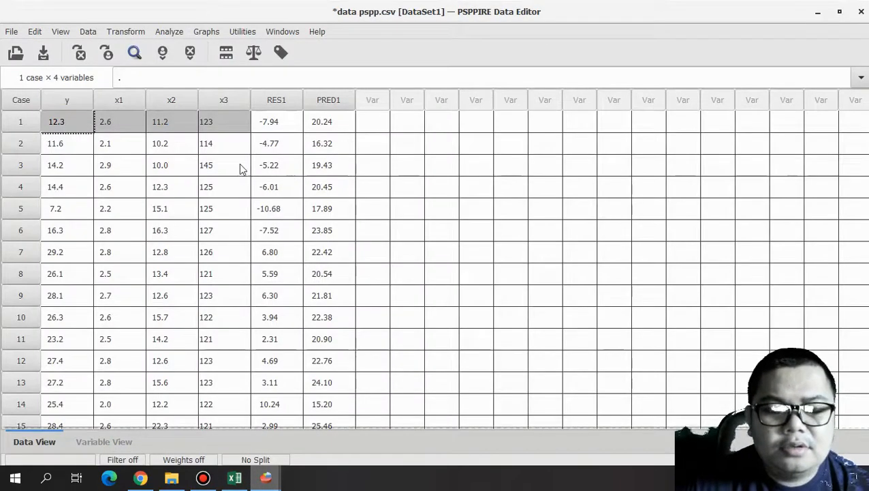
left_click(170, 32)
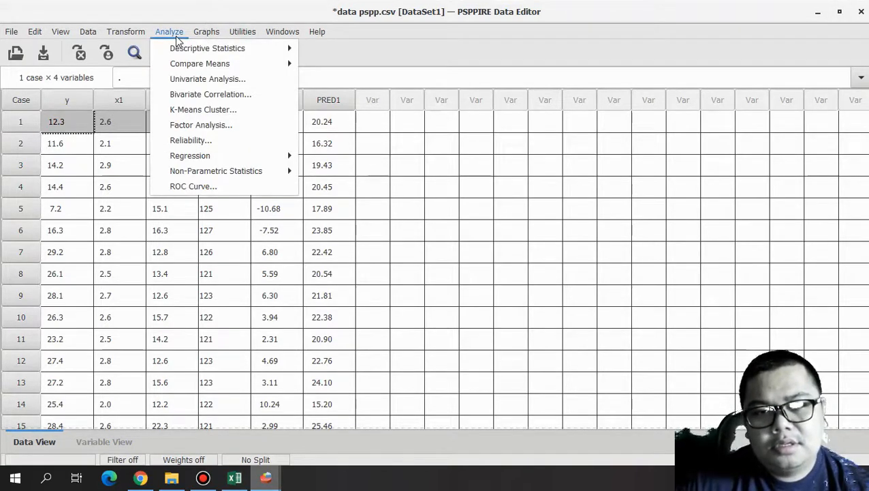
mouse_move(230, 163)
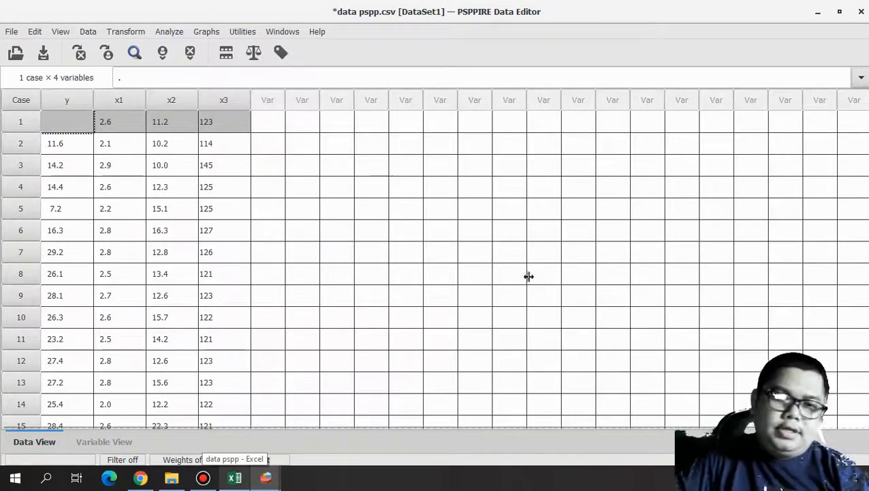
Start a Factor Analysis and add y, x1, x2 and x3 as its variables
left_click(70, 153)
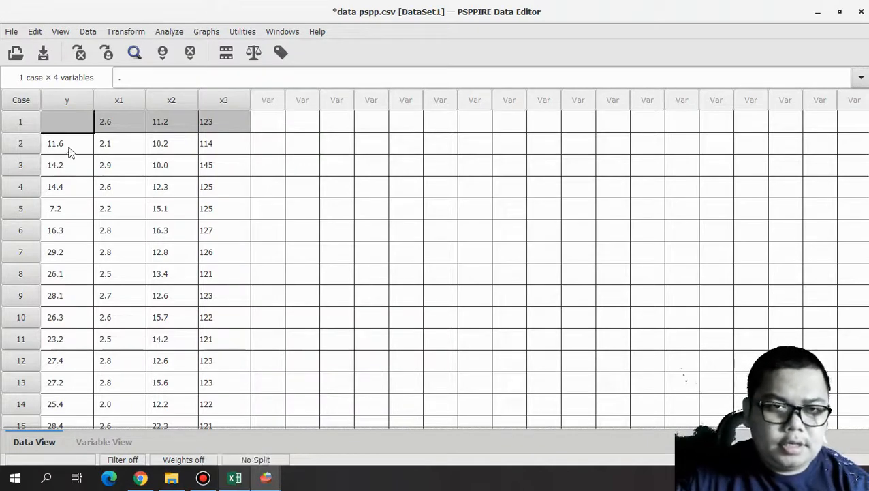
left_click(69, 148)
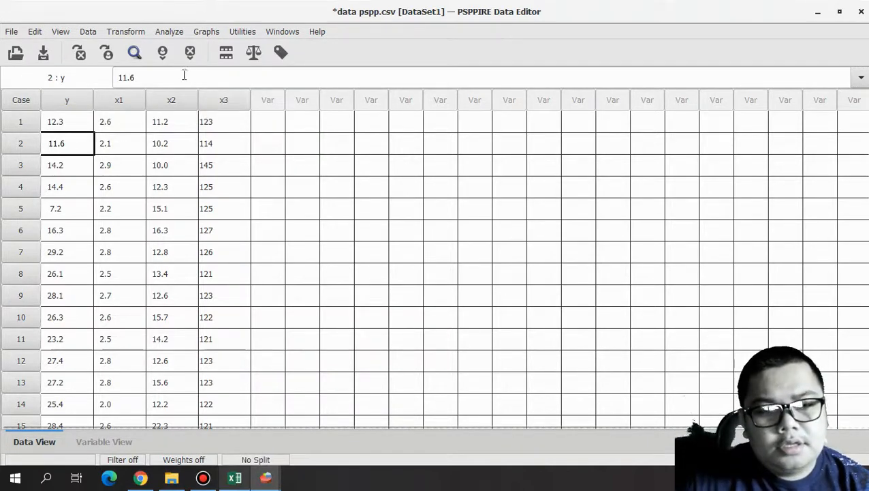
left_click(169, 31)
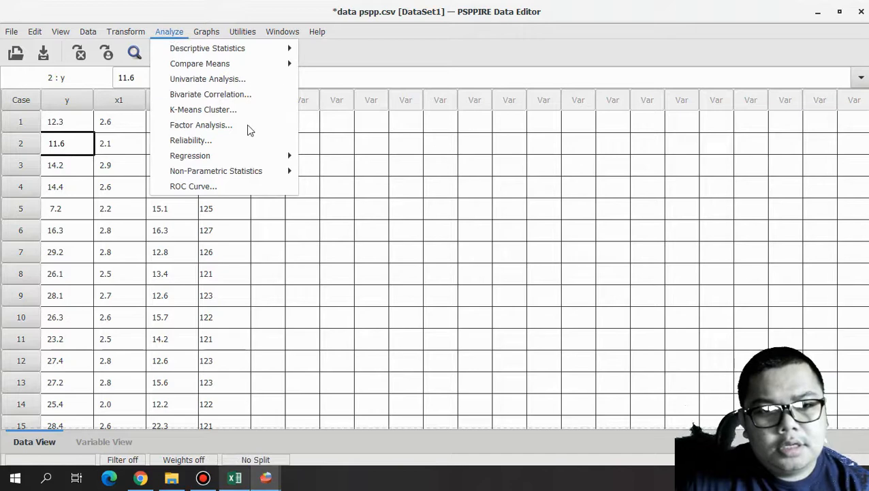
left_click(230, 124)
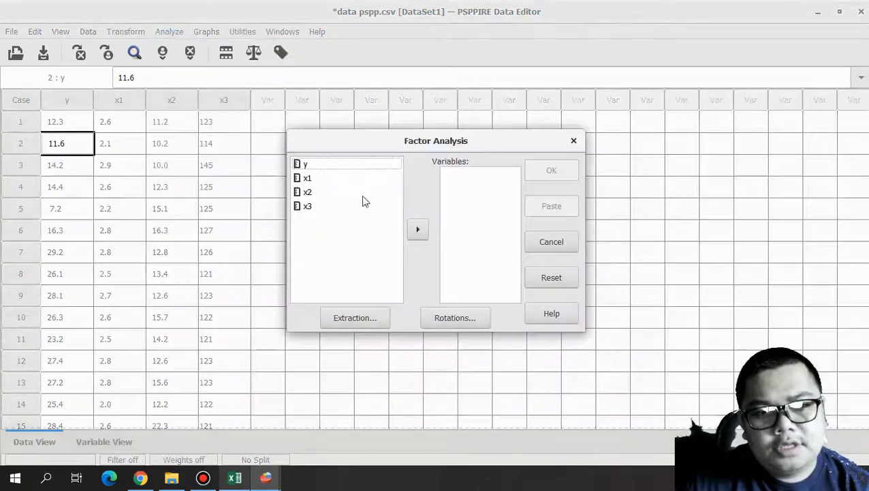
left_click(340, 190)
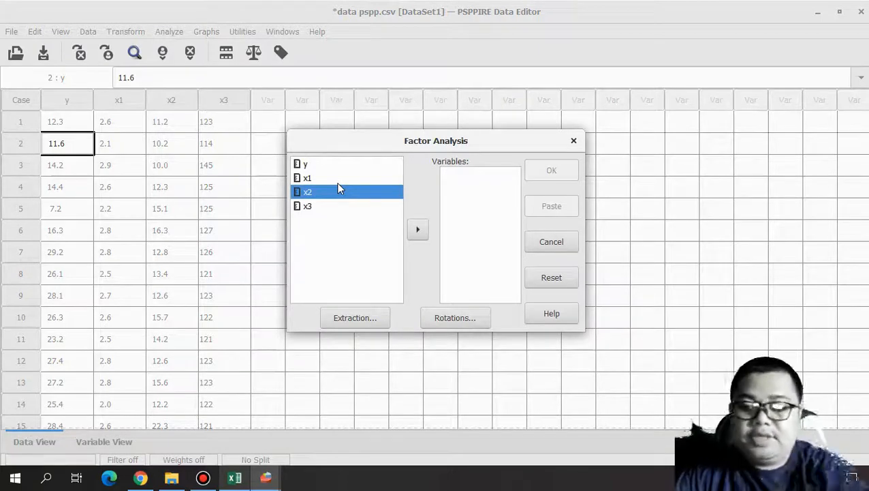
key("ctrl+a")
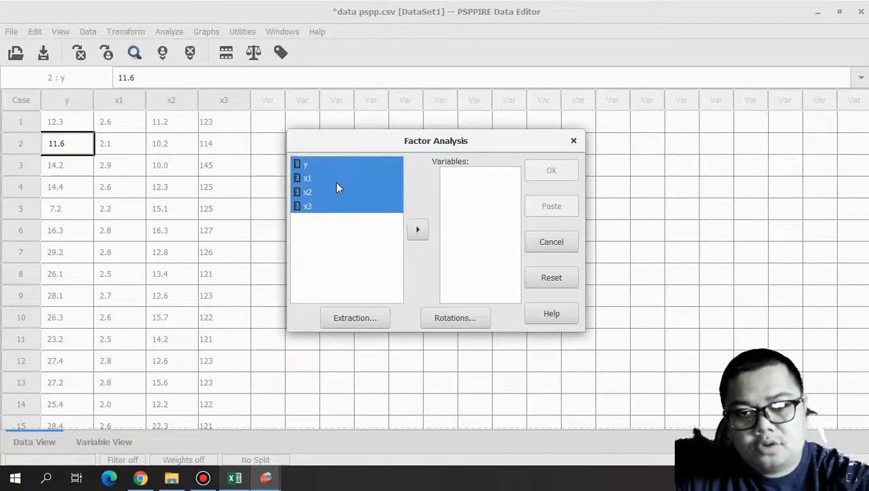
left_click(421, 231)
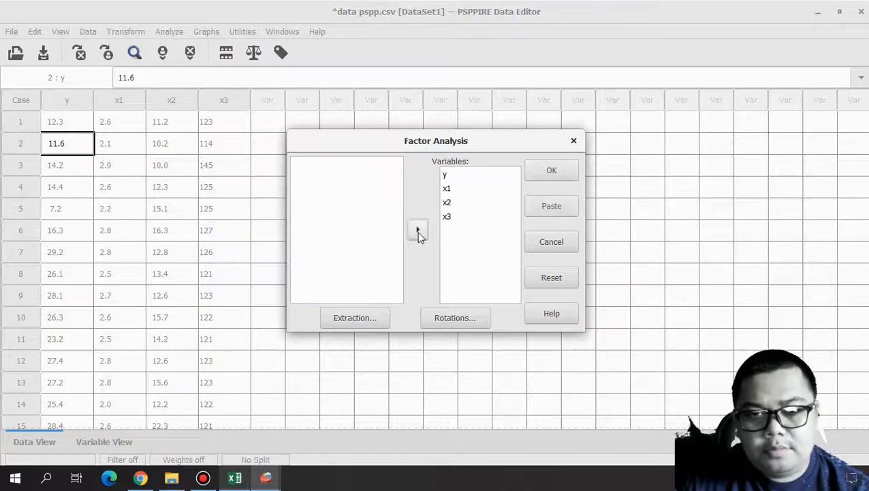
Accept Principal Components Analysis on the correlation matrix as the extraction, leave the rotation at None, and run the factor analysis
left_click(366, 319)
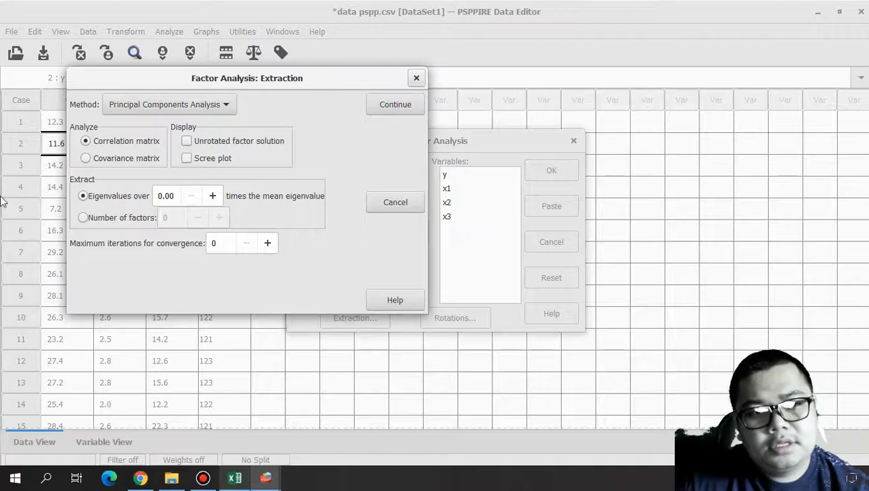
left_click(181, 104)
left_click(180, 103)
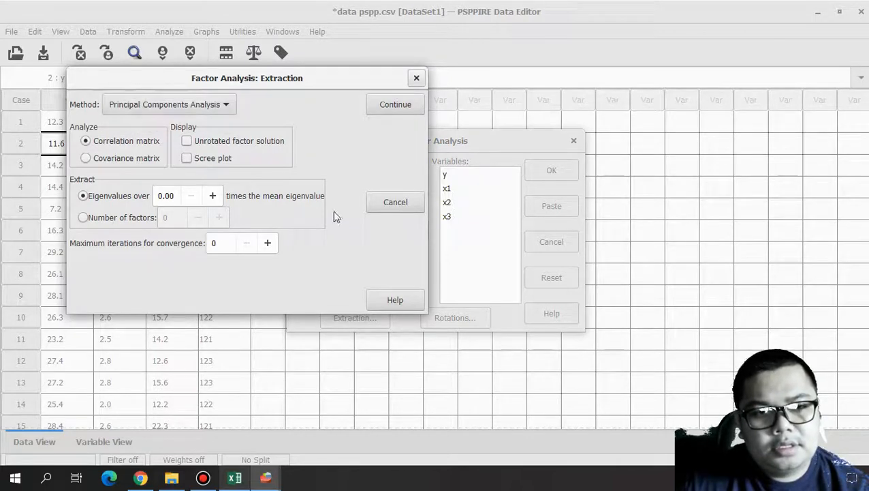
left_click(394, 107)
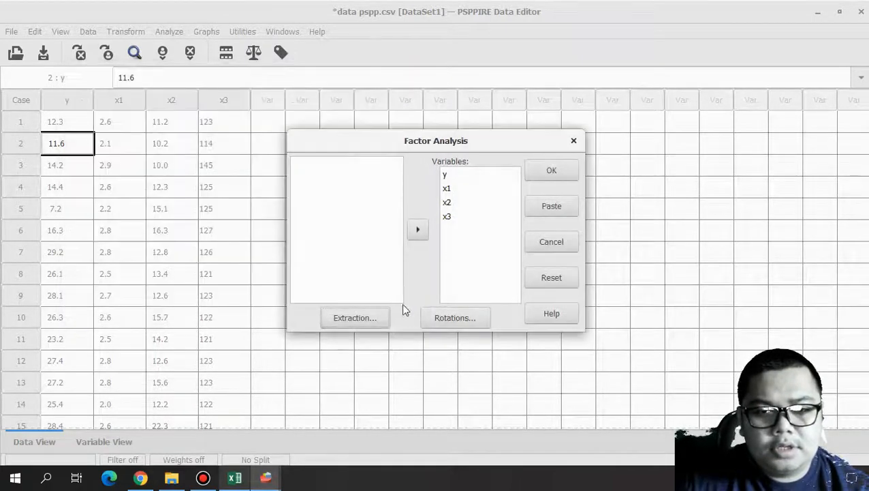
left_click(457, 319)
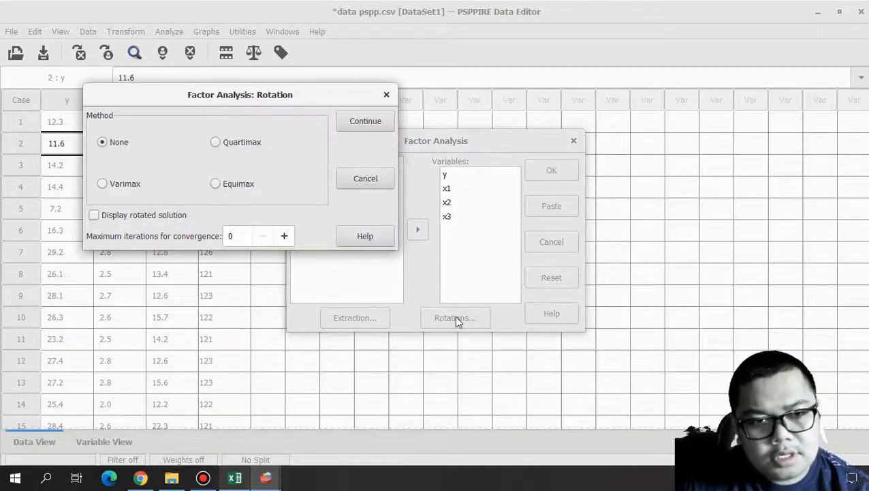
left_click(359, 178)
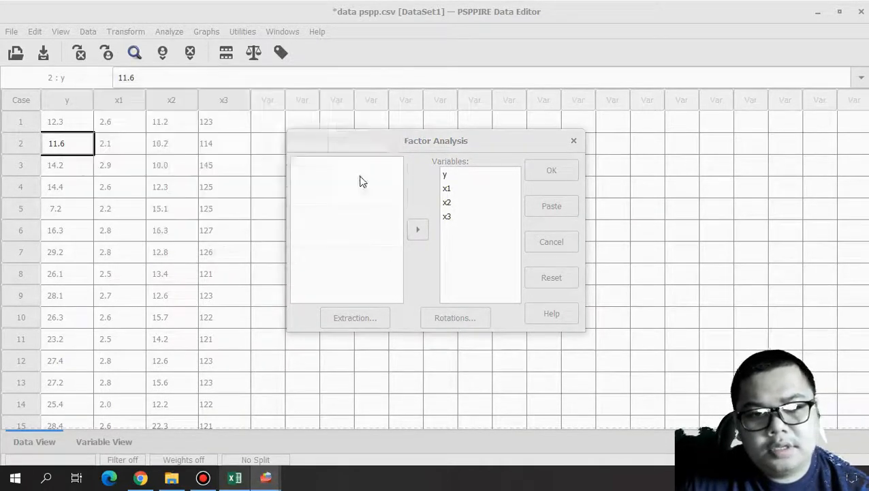
left_click(539, 171)
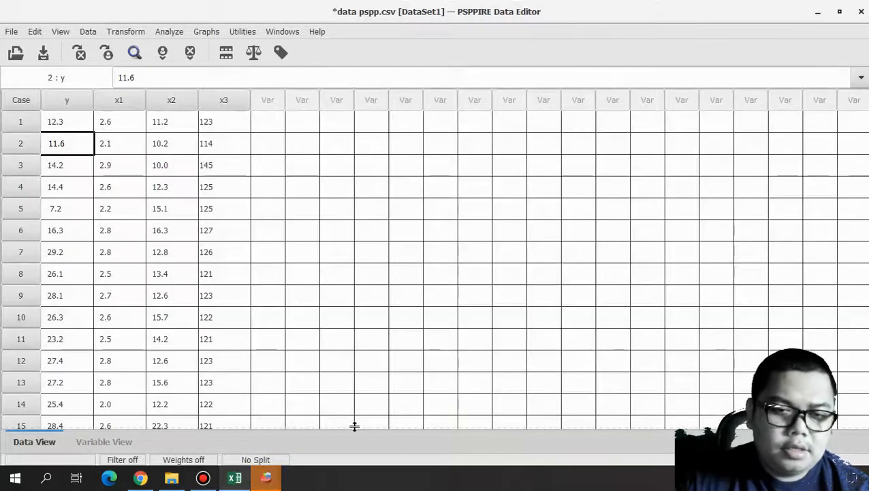
Examine the correlations, communalities, total variance explained and component matrix tables in the output viewer, and return to the data editor
mouse_move(266, 477)
left_click(313, 442)
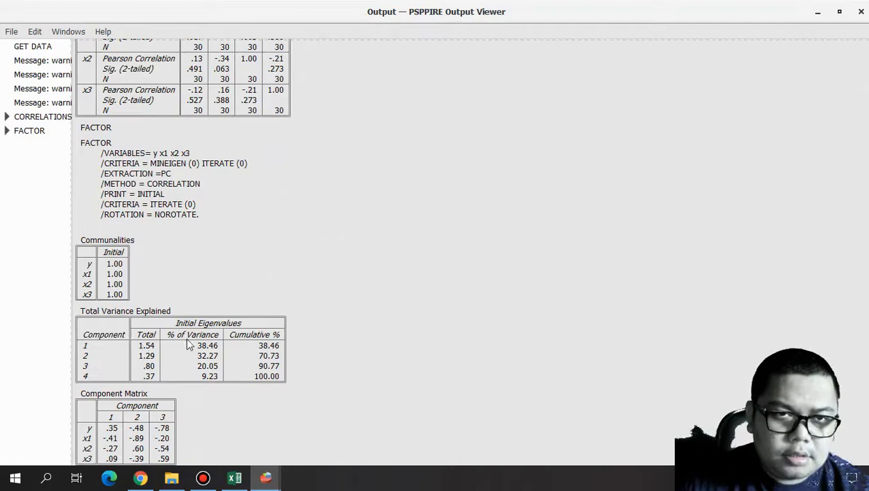
scroll(190, 344, "up", 3)
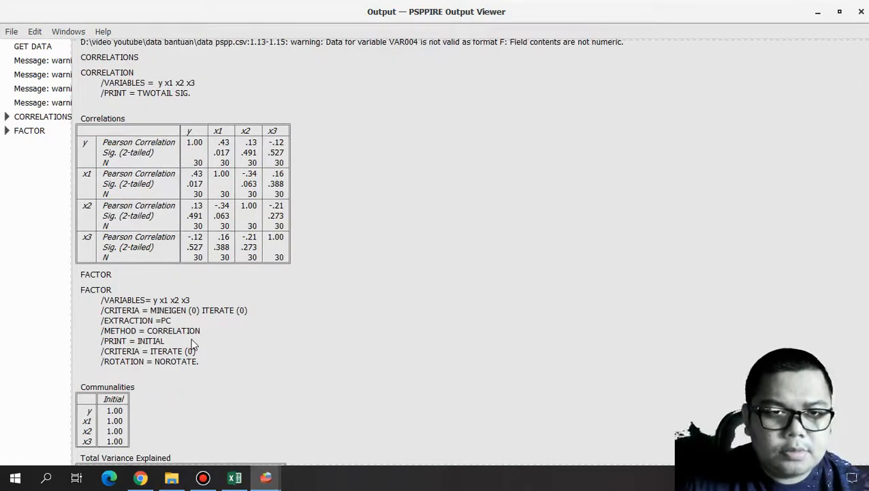
scroll(192, 345, "down", 3)
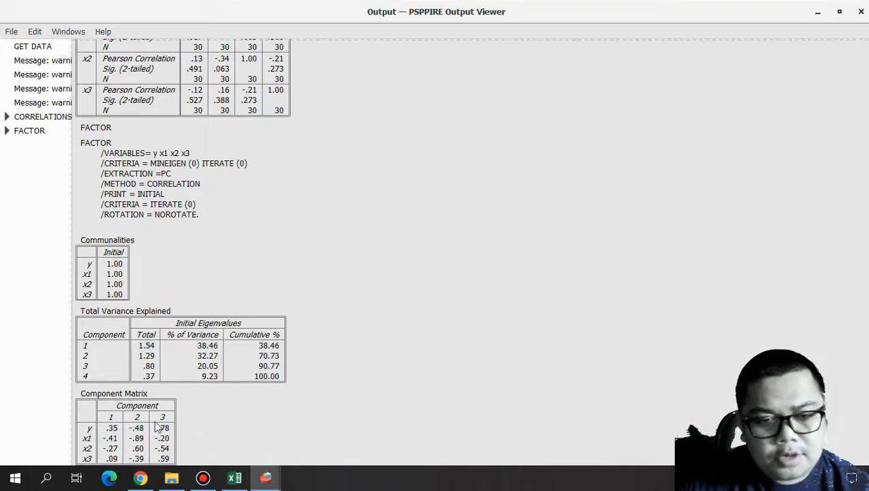
mouse_move(140, 477)
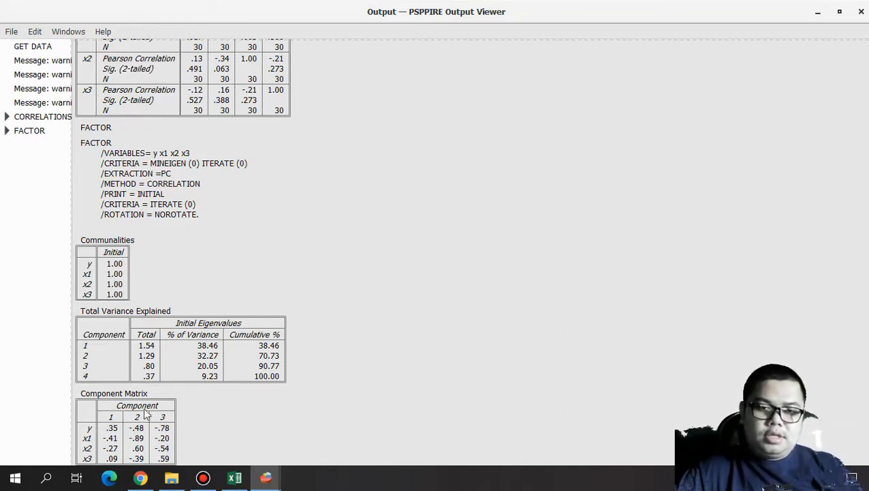
scroll(177, 338, "up", 5)
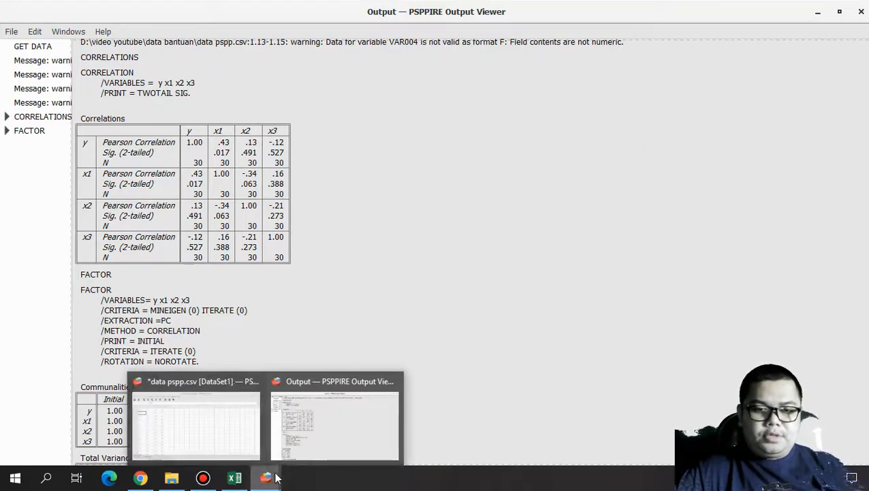
left_click(230, 436)
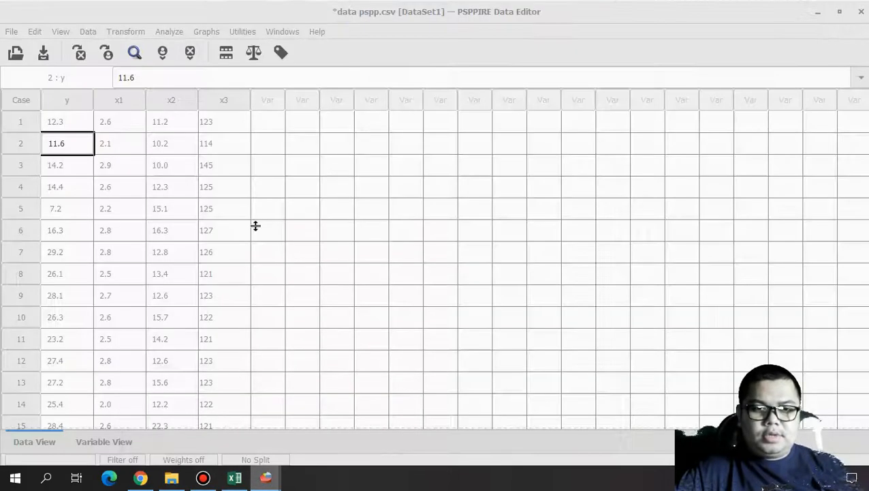
left_click(167, 34)
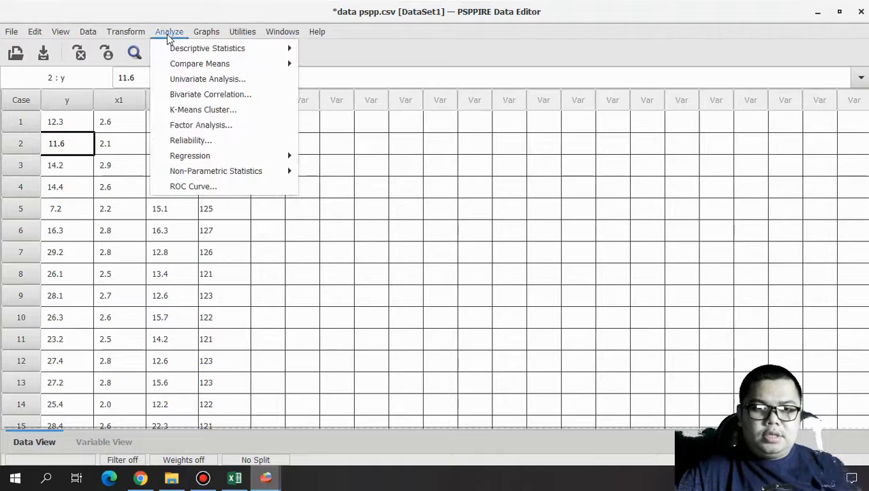
left_click(212, 82)
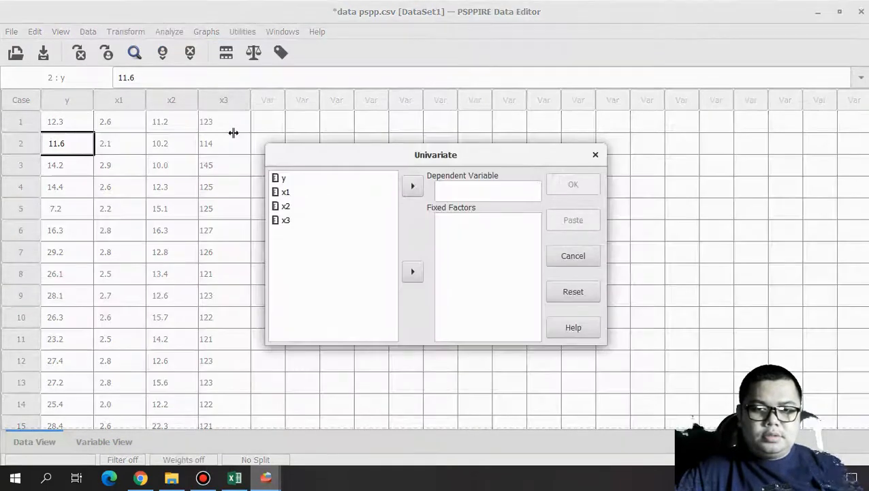
left_click(343, 184)
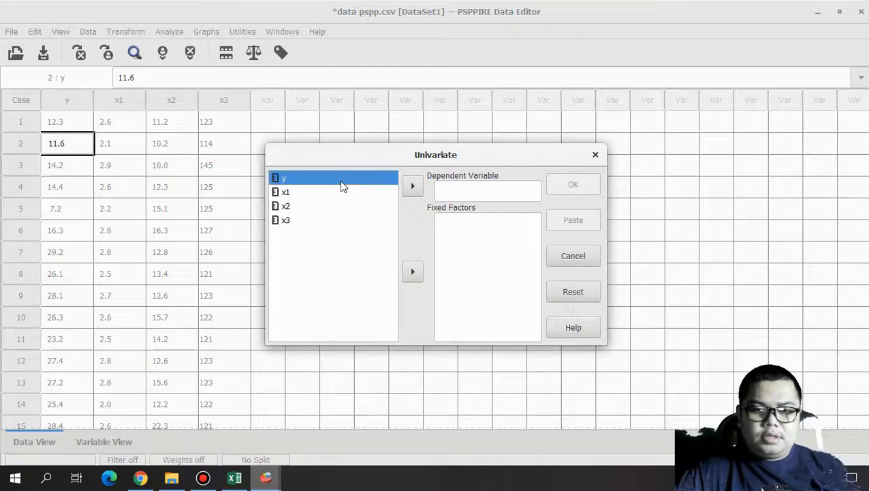
left_click(413, 186)
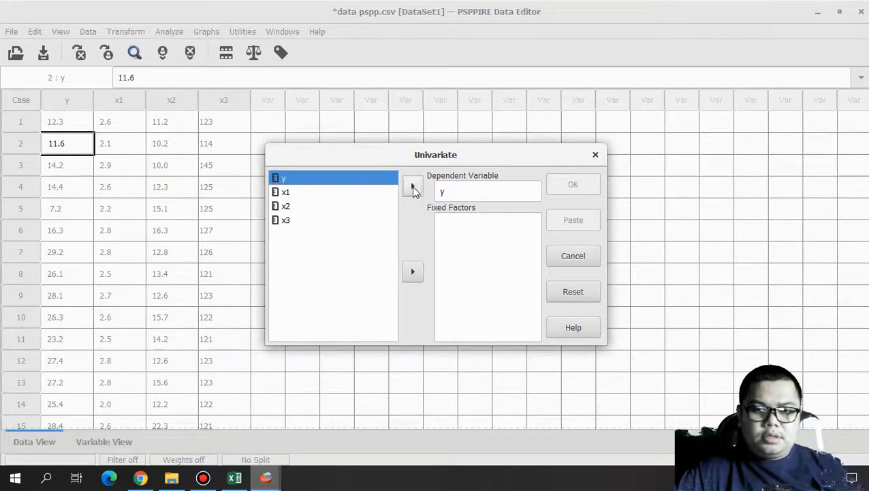
left_click(324, 196)
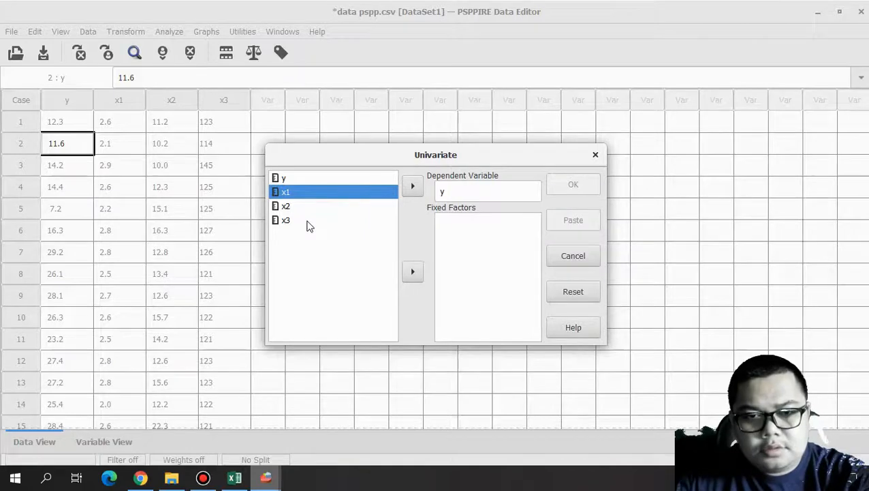
left_click(596, 155)
left_click(170, 32)
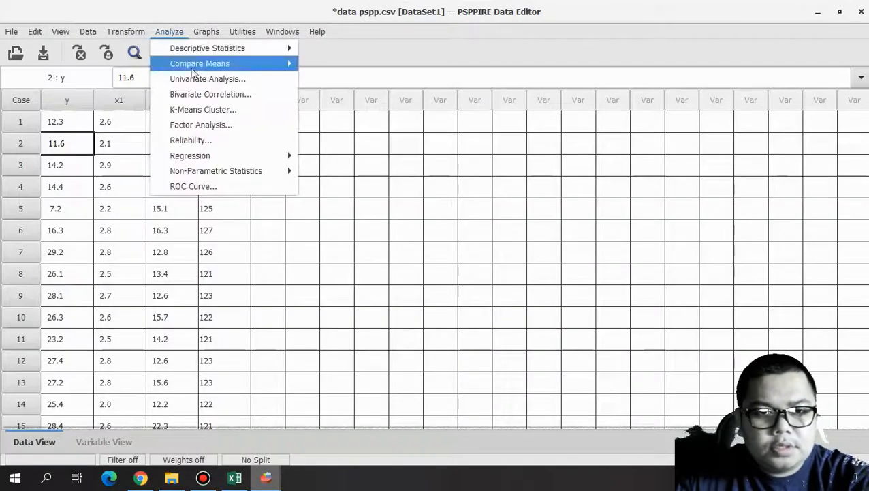
left_click(209, 95)
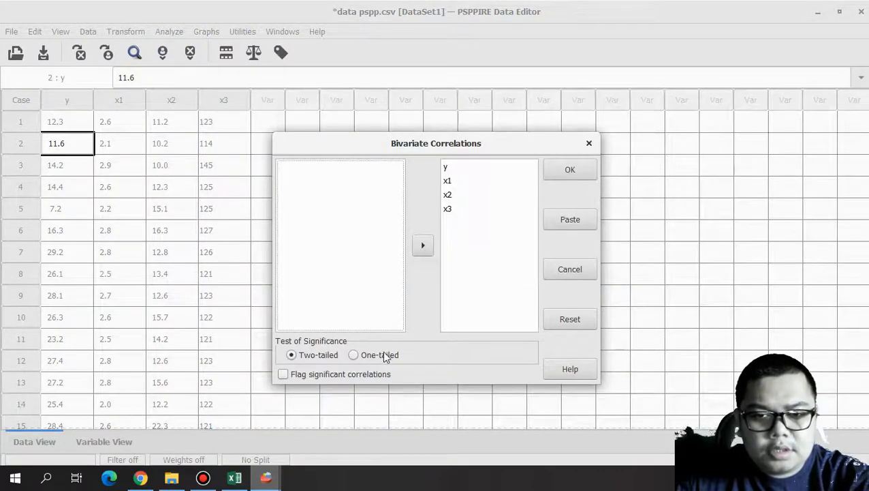
left_click(567, 274)
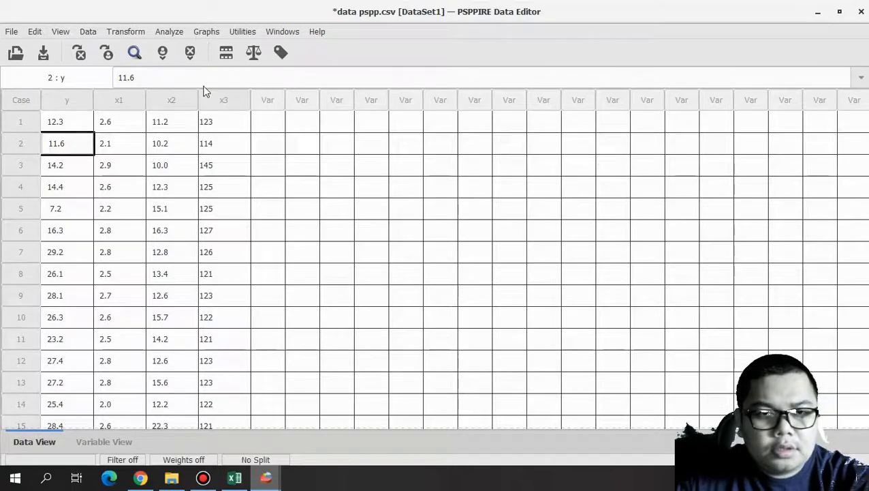
Run a two-tailed bivariate correlation on y, x1, x2 and x3 without flagging significant correlations
left_click(183, 34)
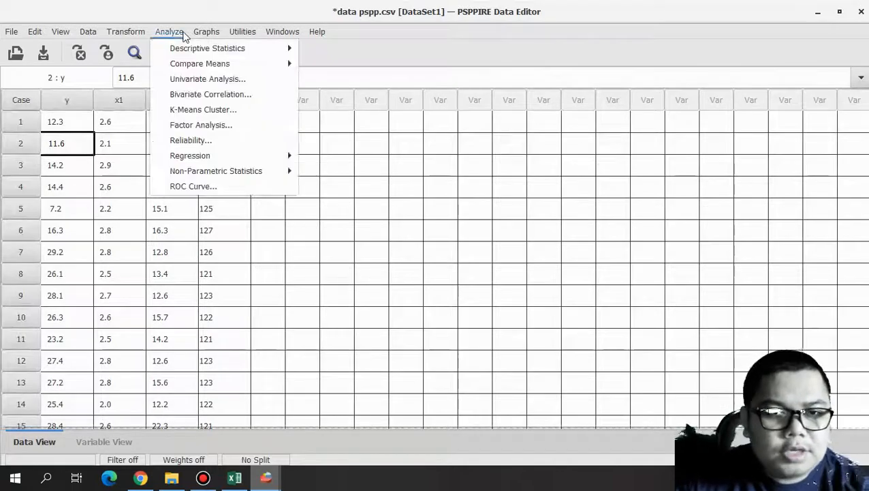
left_click(228, 99)
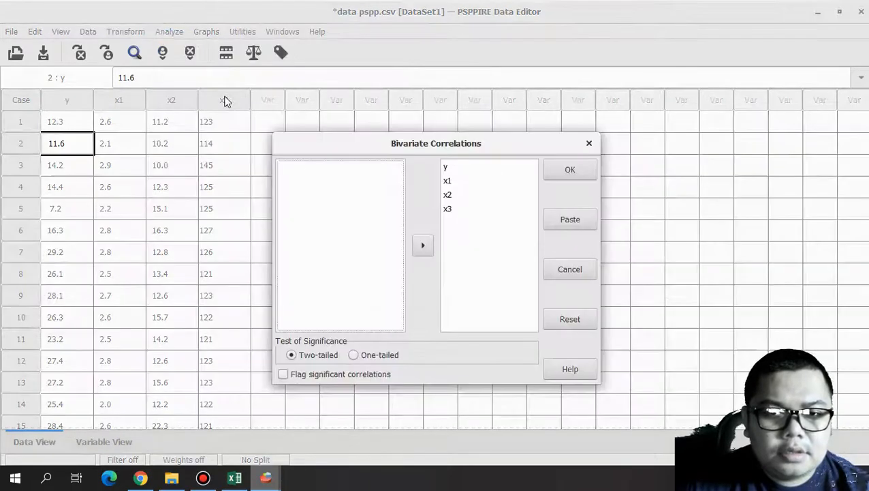
left_click(571, 174)
Examine the new Pearson correlations table for y, x1, x2 and x3 in the output viewer, and return to the data editor
mouse_move(266, 477)
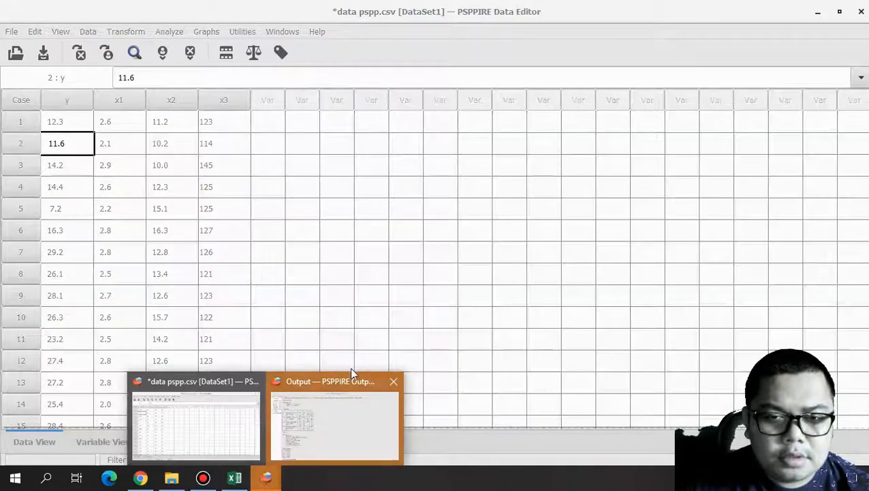
left_click(330, 415)
scroll(361, 370, "down", 7)
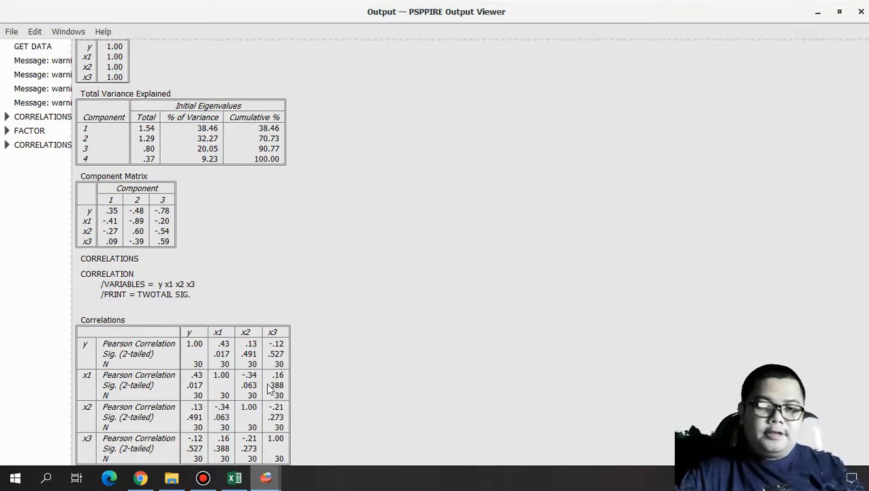
mouse_move(274, 483)
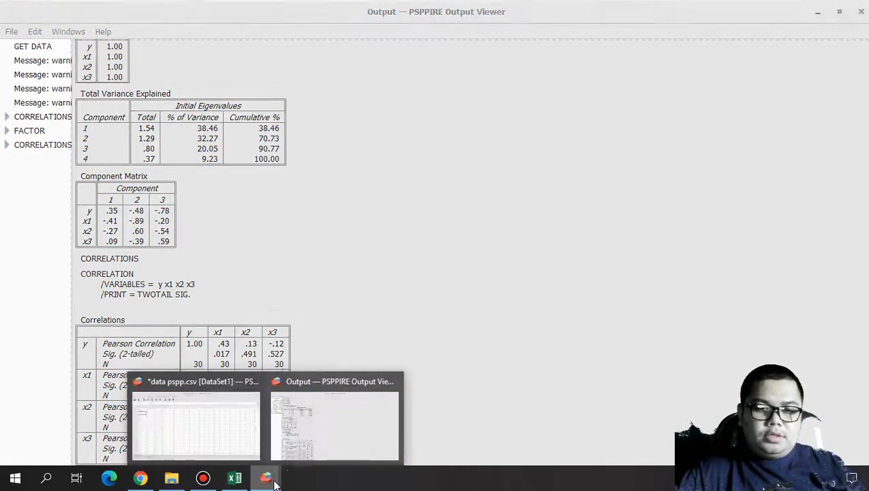
left_click(243, 435)
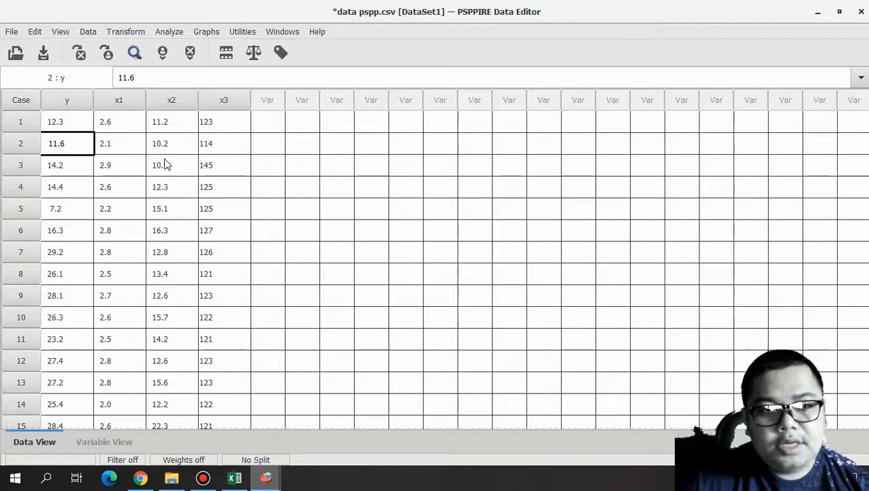
left_click(169, 33)
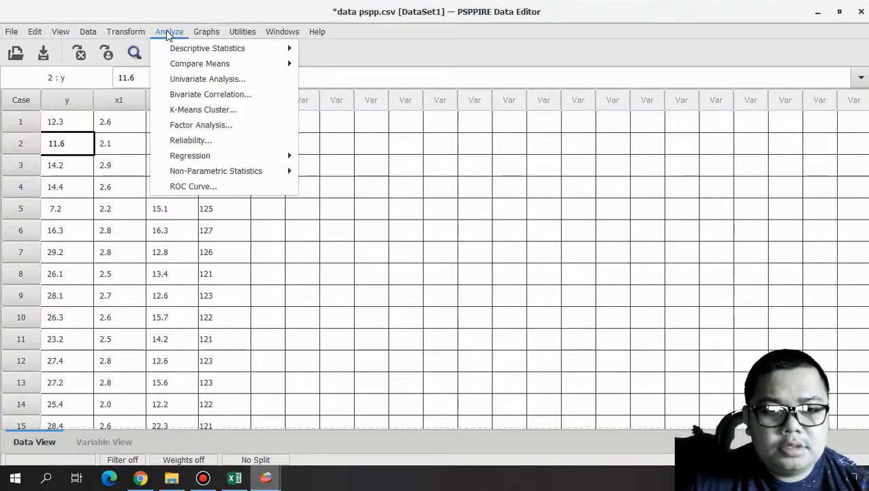
left_click(206, 138)
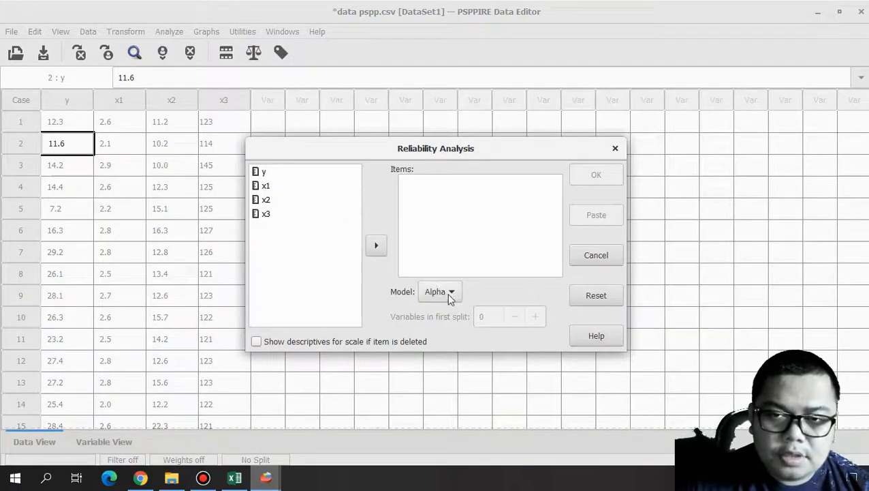
left_click(447, 293)
left_click(447, 293)
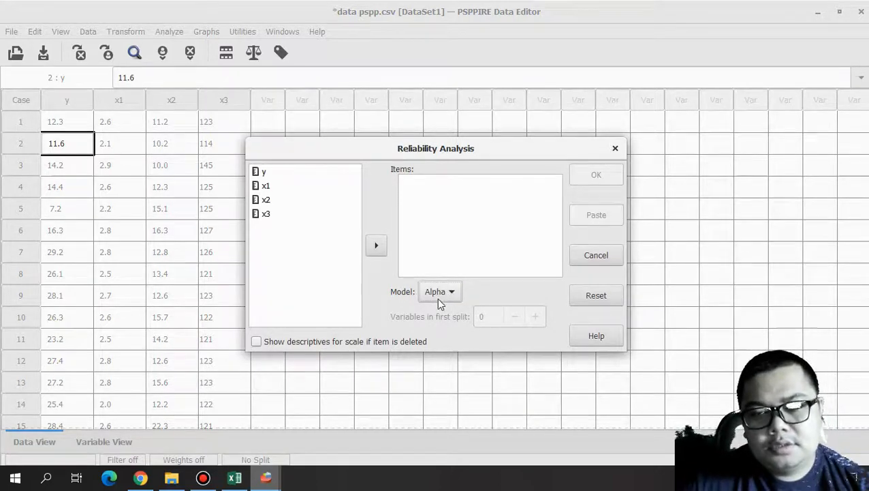
left_click(616, 148)
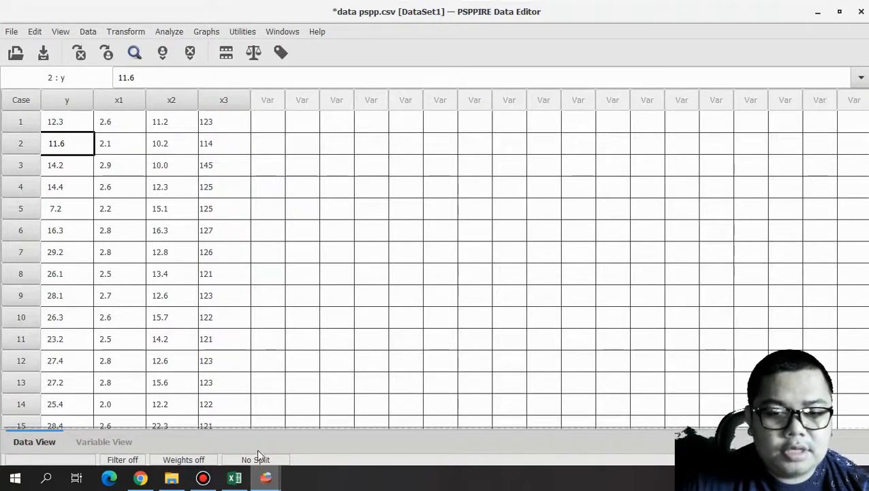
Clear the variables y, x1, x2 and x3 from the dataset
left_click(77, 100)
right_click(79, 102)
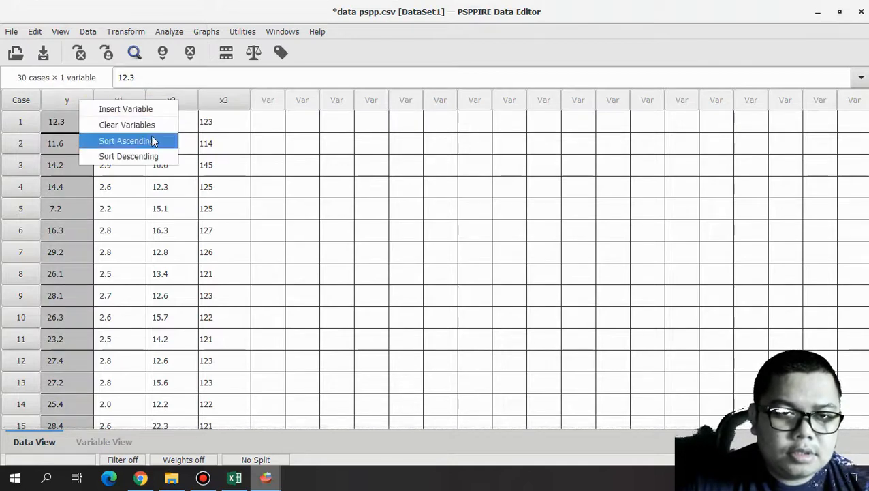
left_click(128, 124)
right_click(67, 99)
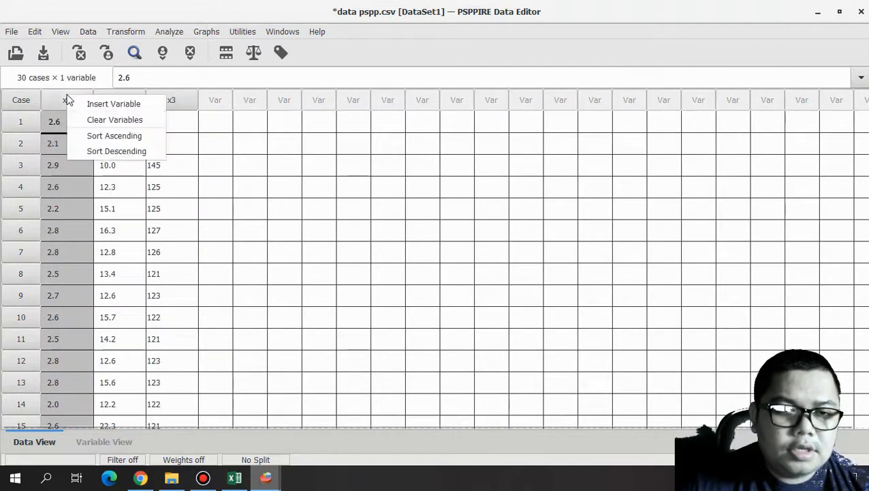
left_click(122, 122)
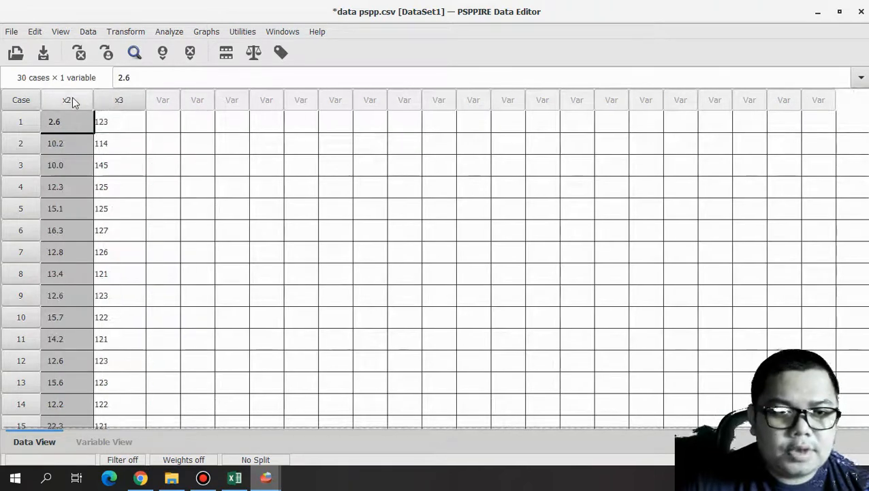
right_click(71, 101)
left_click(124, 124)
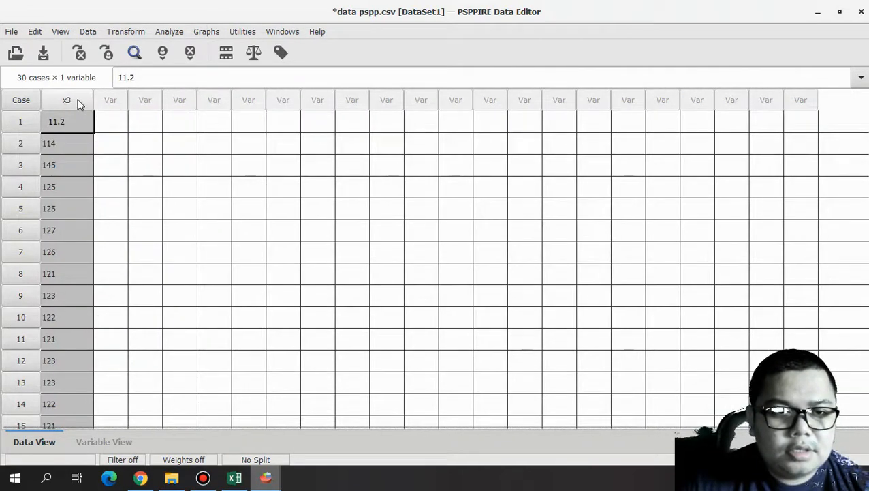
right_click(78, 99)
left_click(133, 129)
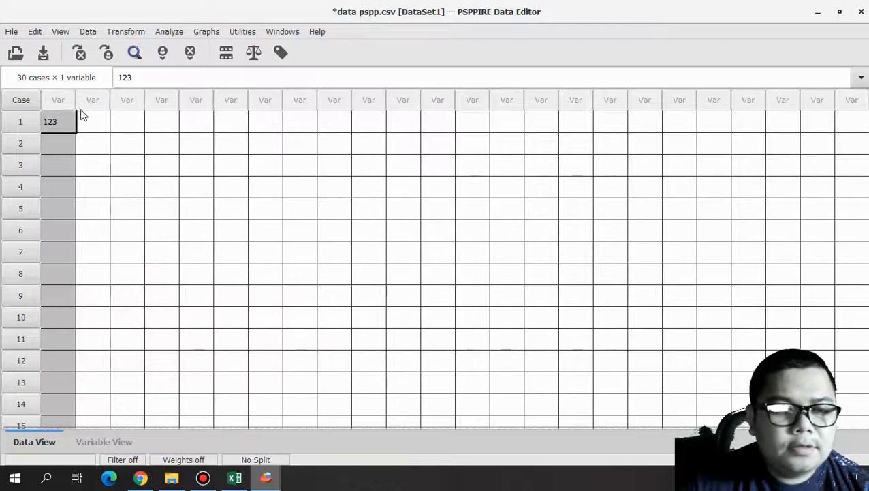
left_click(88, 120)
left_click(66, 144)
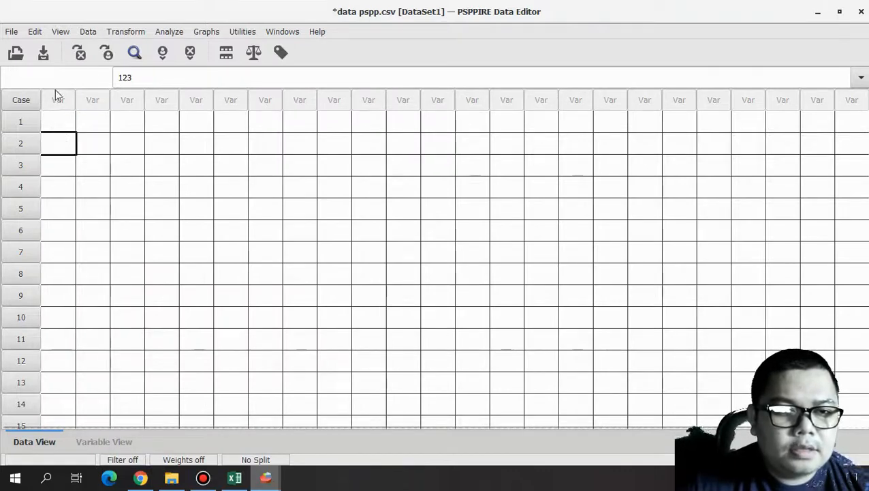
Start a data import and restrict the file selection to Comma Separated Value Files
left_click(15, 35)
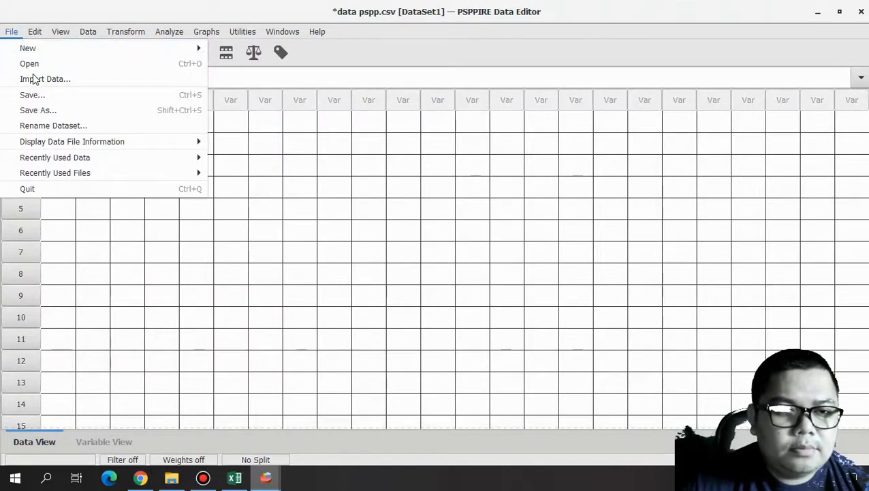
left_click(254, 136)
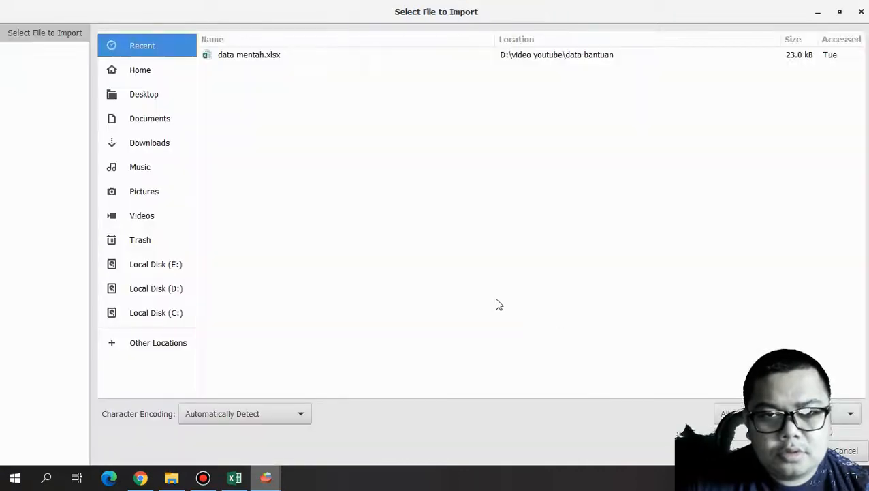
left_click(839, 13)
left_click(397, 261)
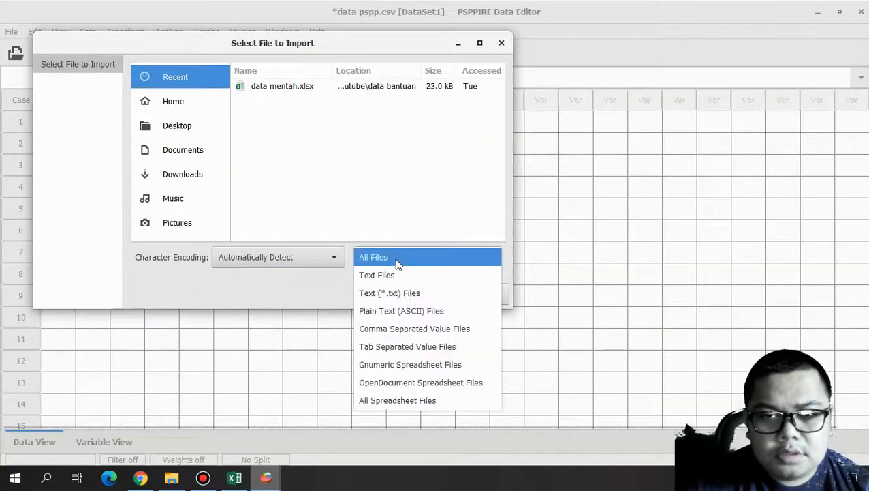
left_click(412, 329)
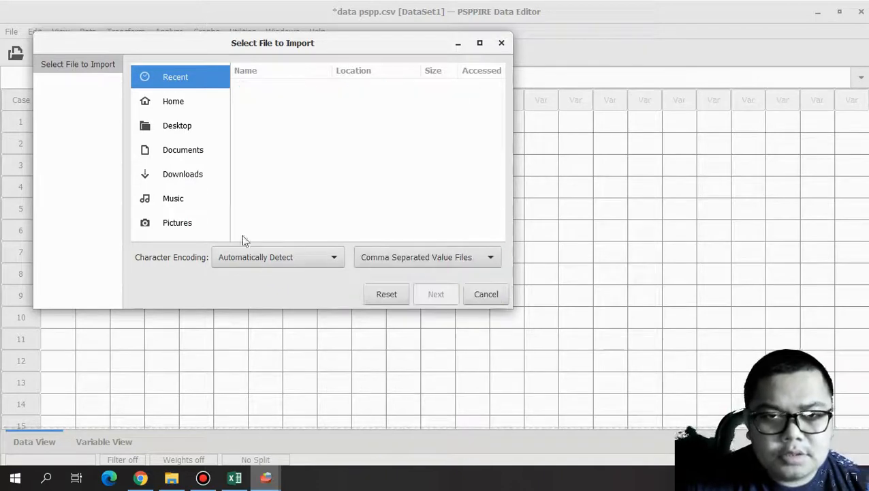
Browse to the data bantuan folder inside video youtube on Local Disk (D:)
scroll(216, 189, "down", 3)
scroll(213, 195, "down", 1)
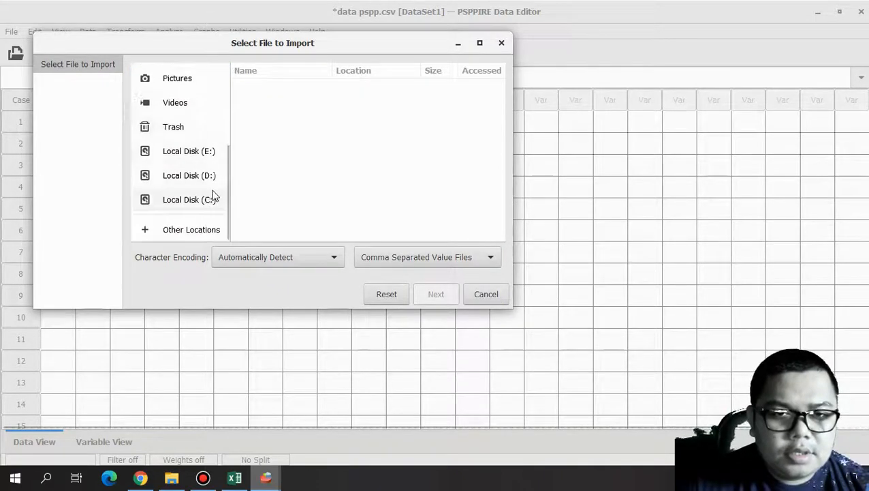
left_click(189, 175)
scroll(327, 191, "down", 1)
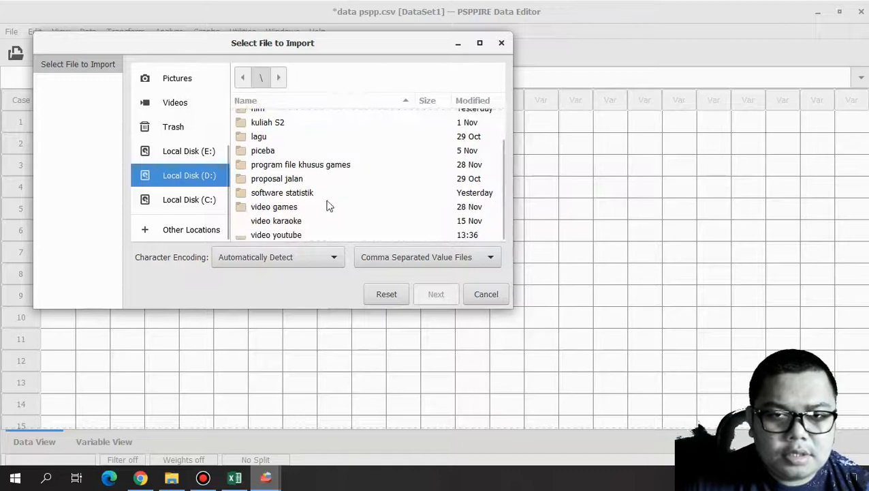
double_click(287, 234)
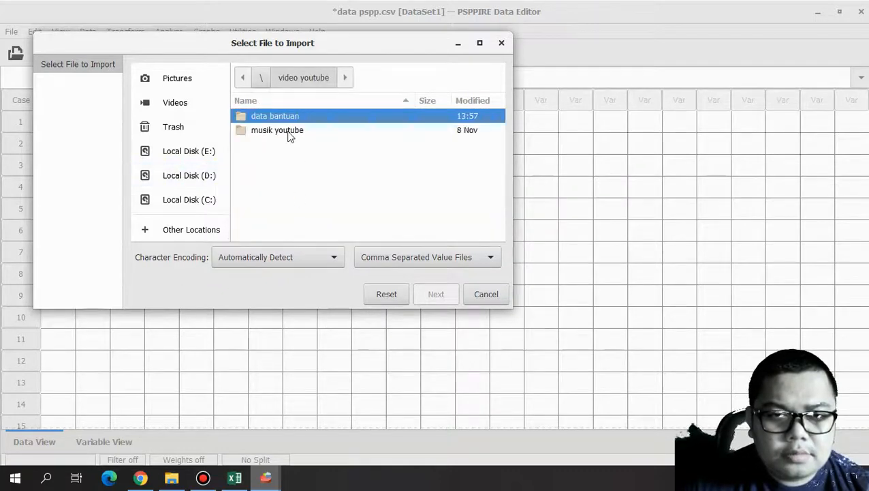
double_click(286, 122)
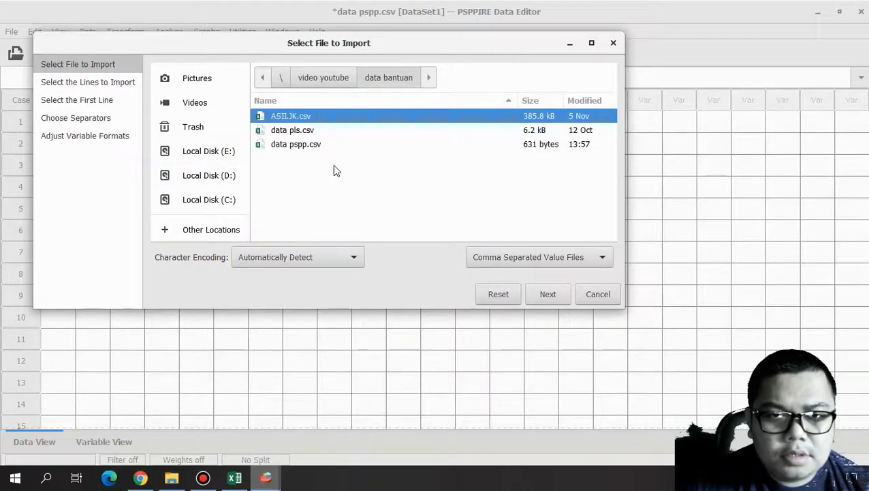
Import all cases from data pls.csv with the default import settings
left_click(310, 130)
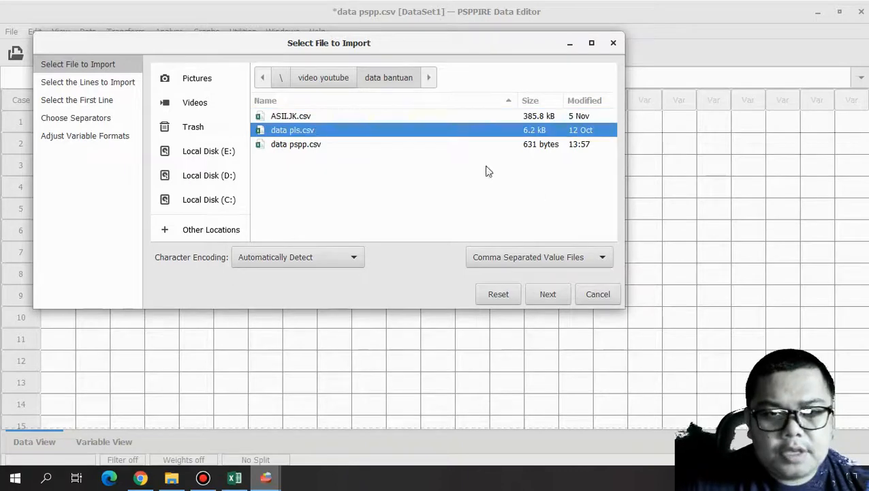
left_click(556, 294)
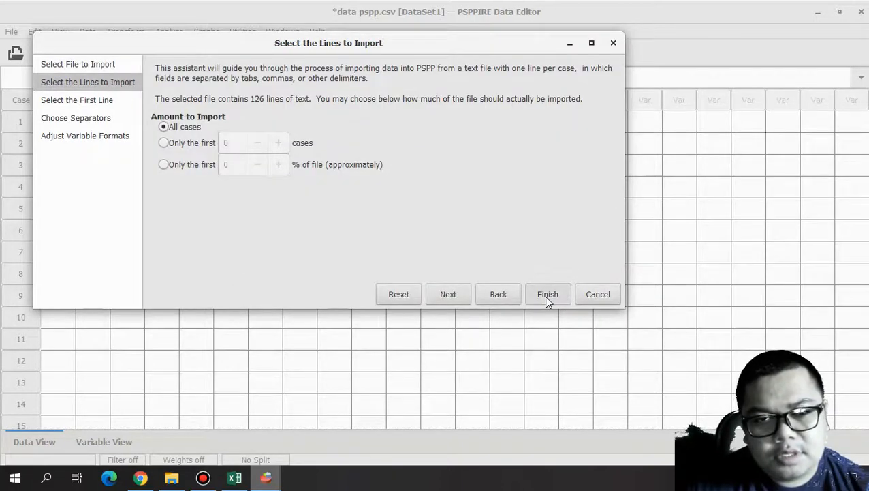
left_click(546, 298)
left_click(508, 296)
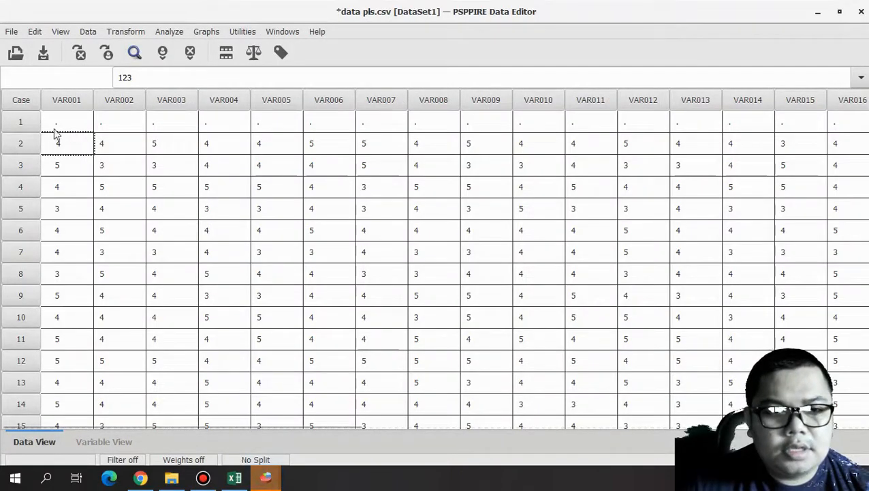
Clear the empty first case from the imported dataset
right_click(29, 123)
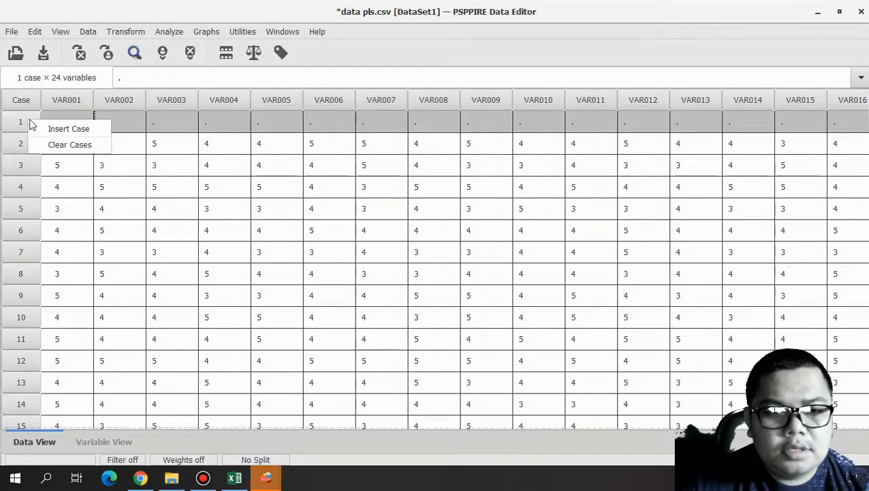
left_click(74, 144)
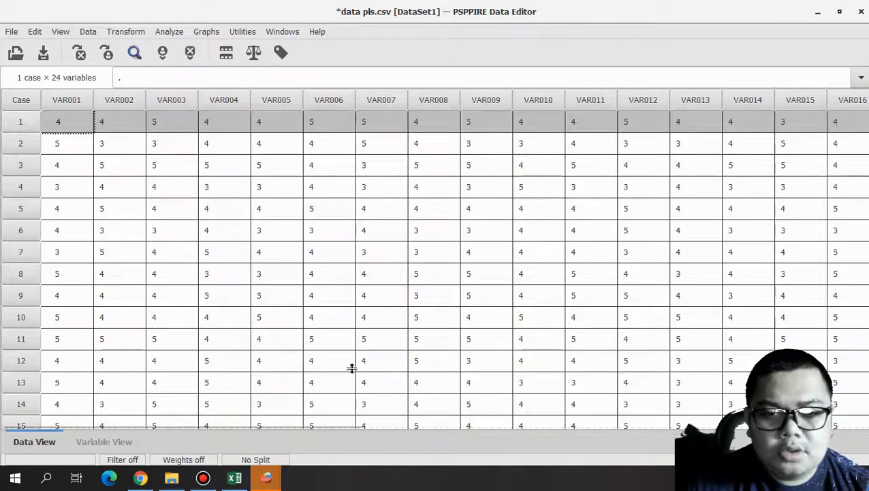
left_click(780, 144)
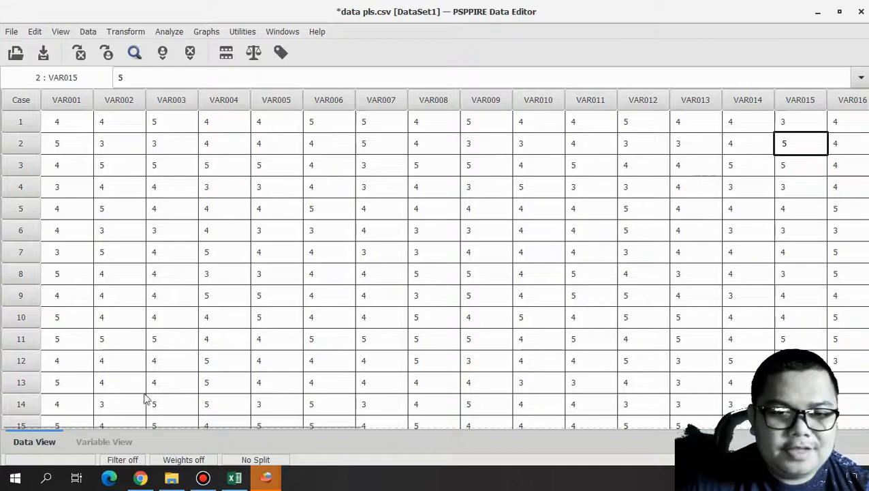
Examine the variable definitions of the imported data, then return to the case values
left_click(102, 441)
scroll(93, 292, "down", 2)
scroll(92, 292, "down", 3)
scroll(93, 292, "up", 2)
scroll(93, 292, "up", 3)
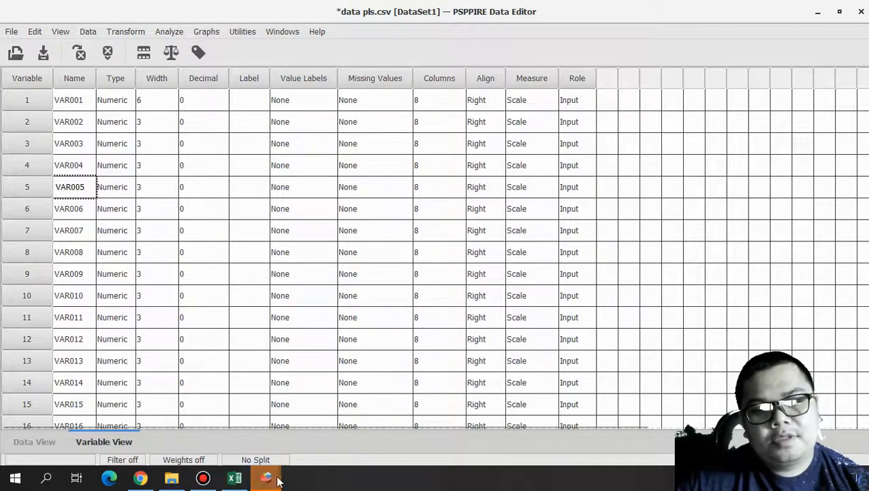
mouse_move(278, 481)
left_click(297, 450)
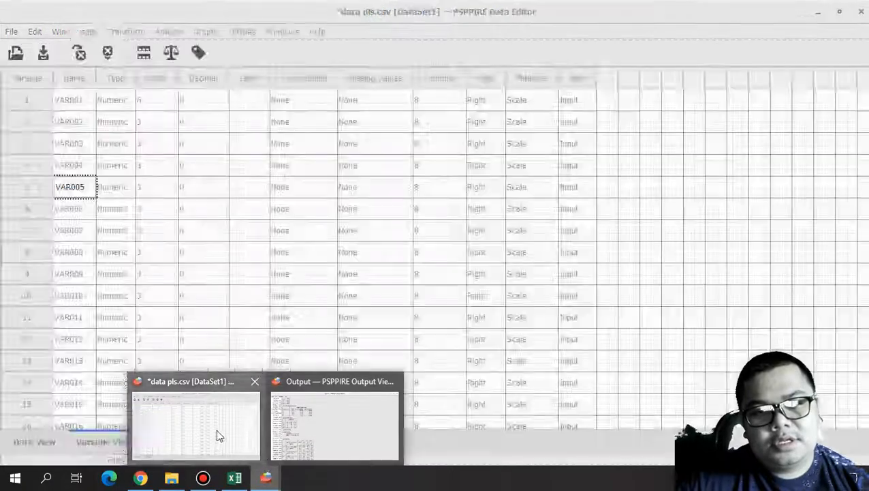
left_click(219, 437)
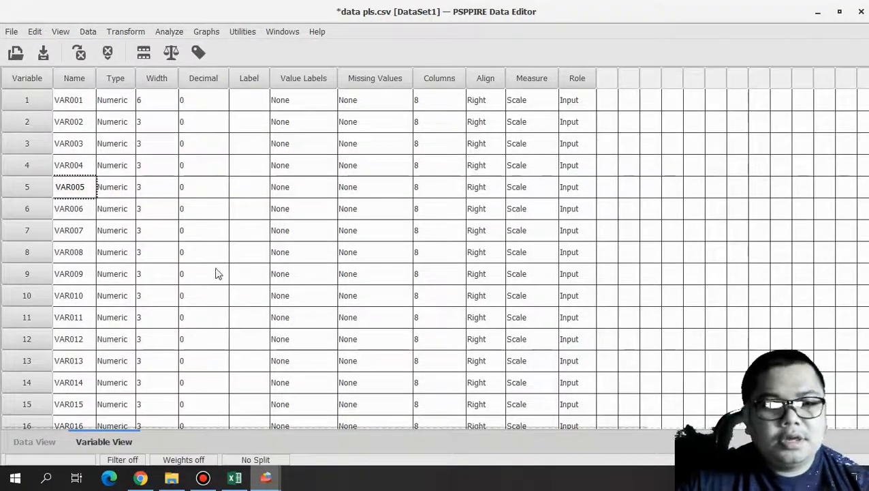
left_click(37, 440)
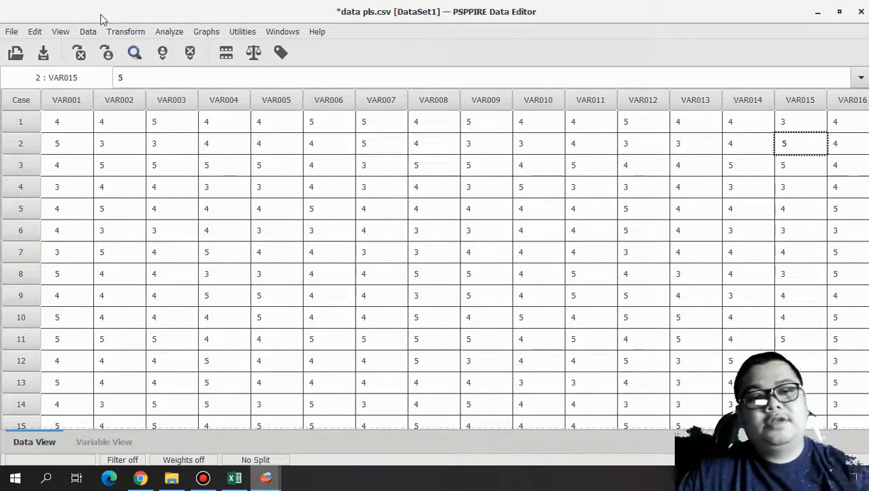
Set up a reliability analysis with all variables, VAR001 to VAR024, as its items
left_click(165, 32)
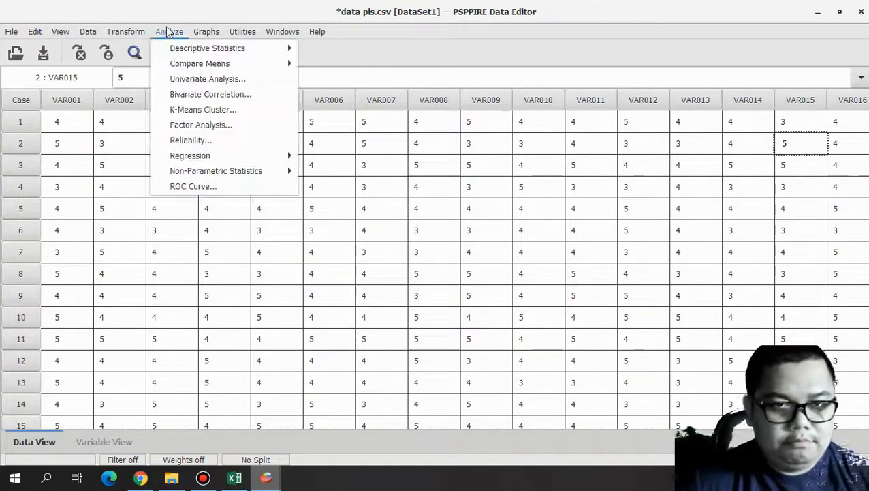
left_click(203, 141)
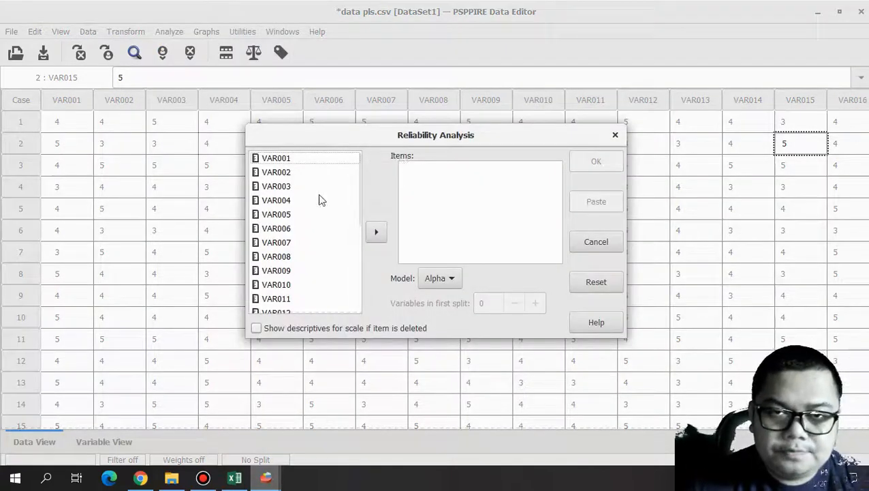
left_click(319, 199)
key("ctrl+a")
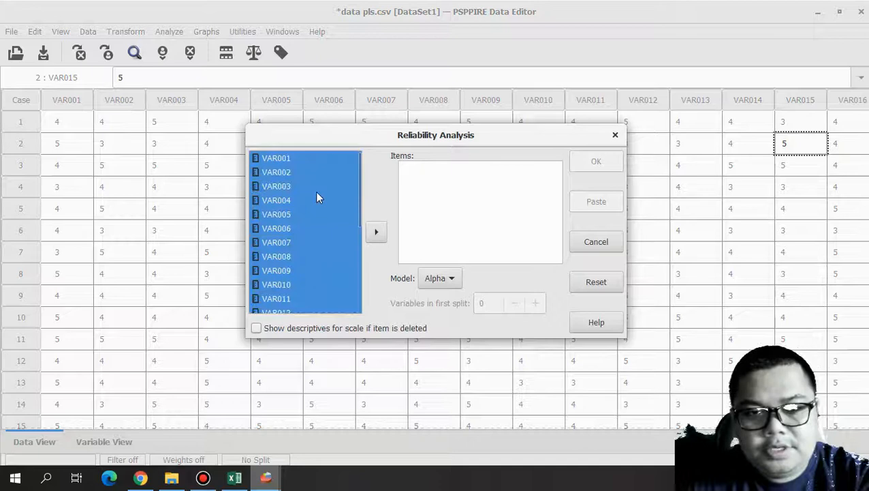
left_click(376, 232)
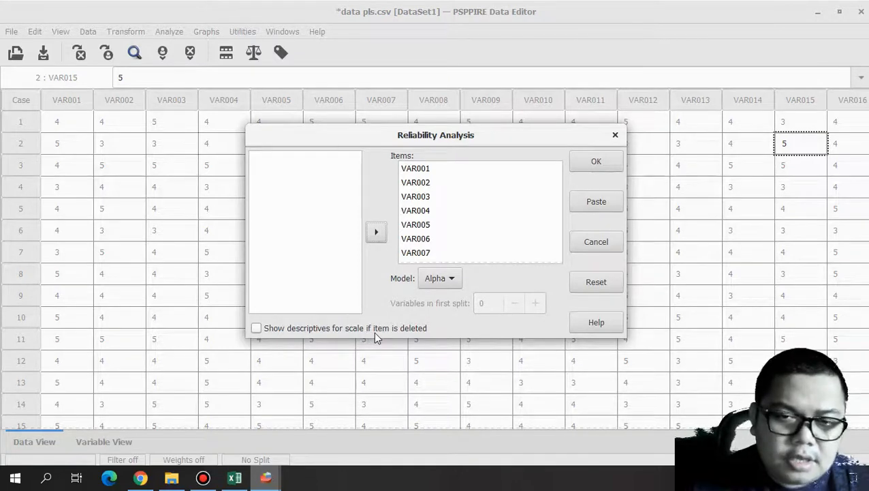
Enable descriptives for scale if item is deleted, keep the Alpha model and run the reliability analysis
left_click(256, 330)
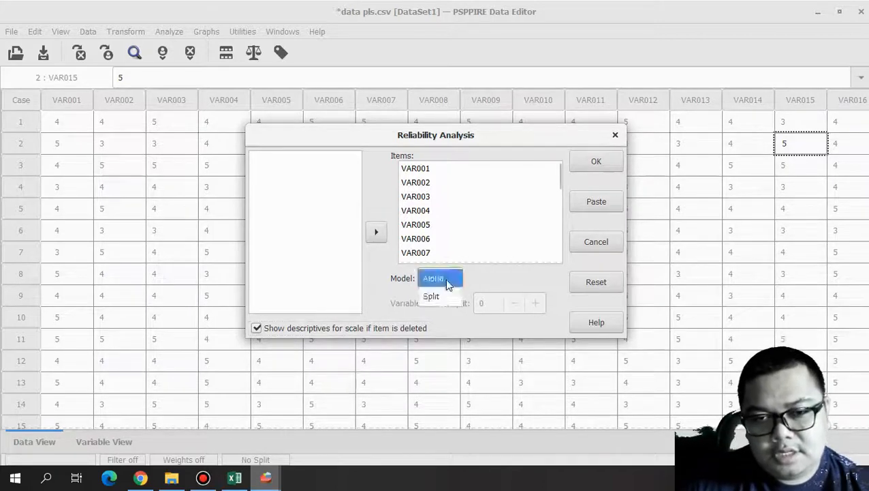
left_click(448, 285)
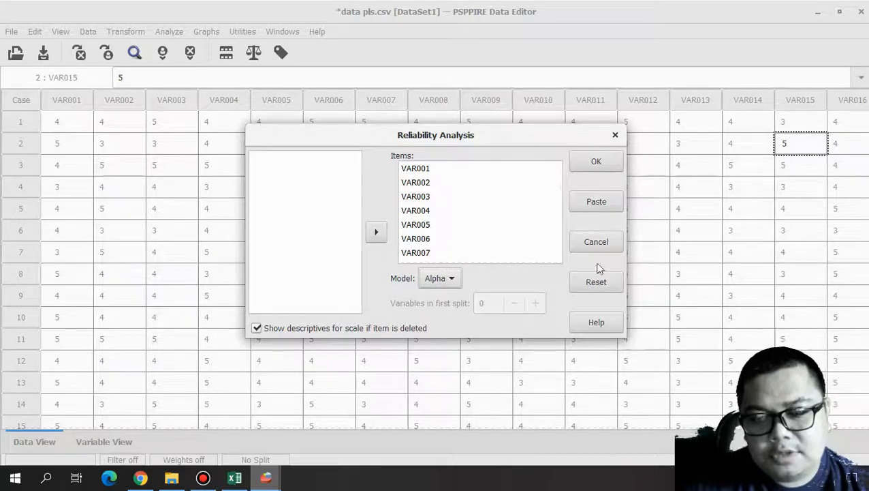
left_click(602, 165)
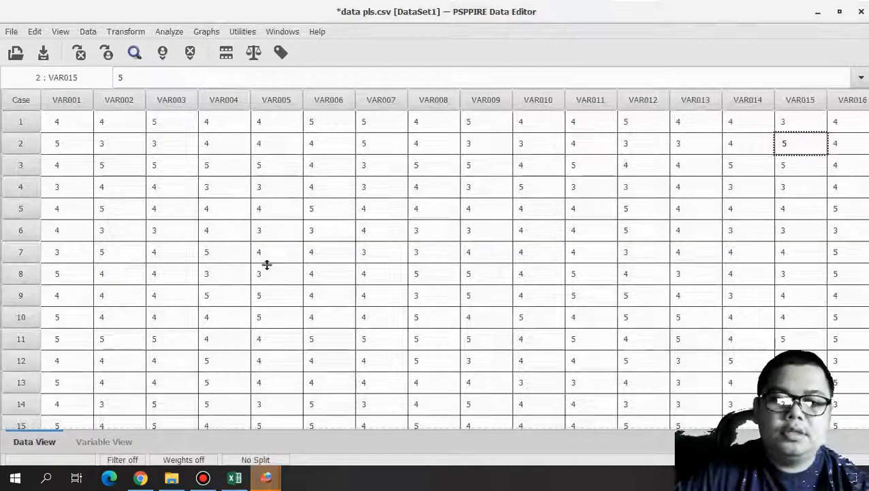
Examine the reliability output, including Cronbach's Alpha and the item-total statistics, then return to the data editor
mouse_move(281, 481)
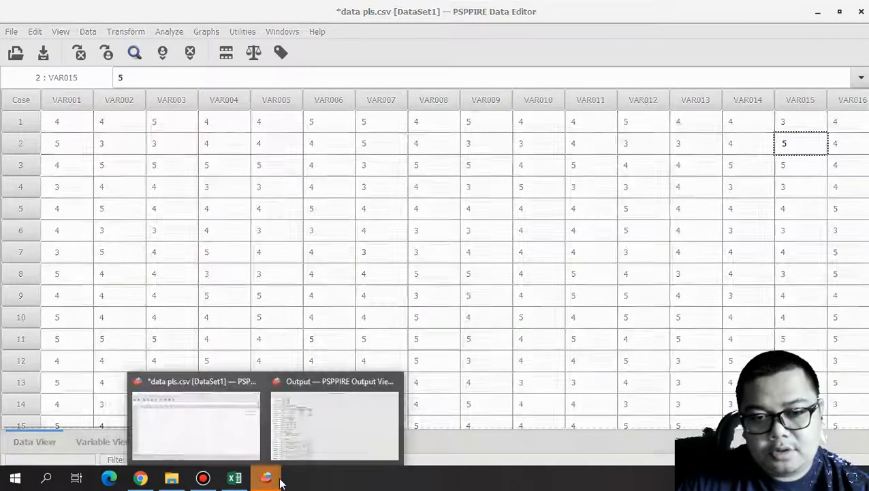
left_click(311, 444)
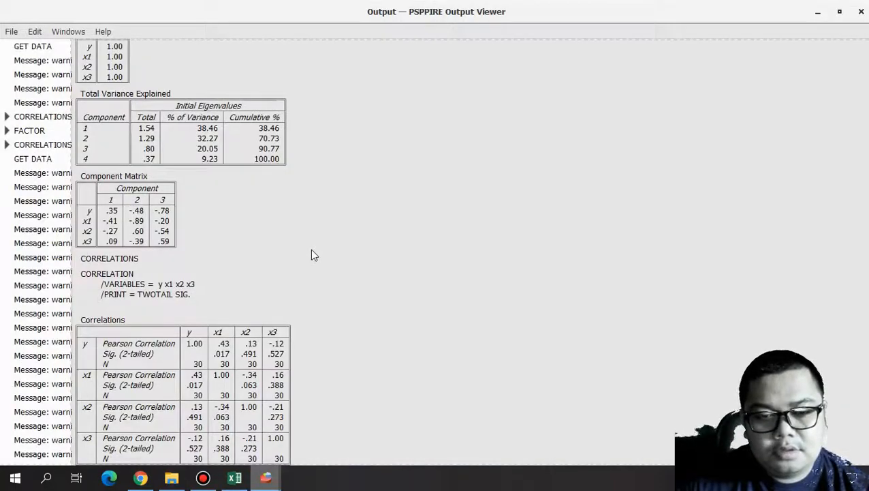
scroll(311, 248, "down", 5)
scroll(312, 254, "down", 4)
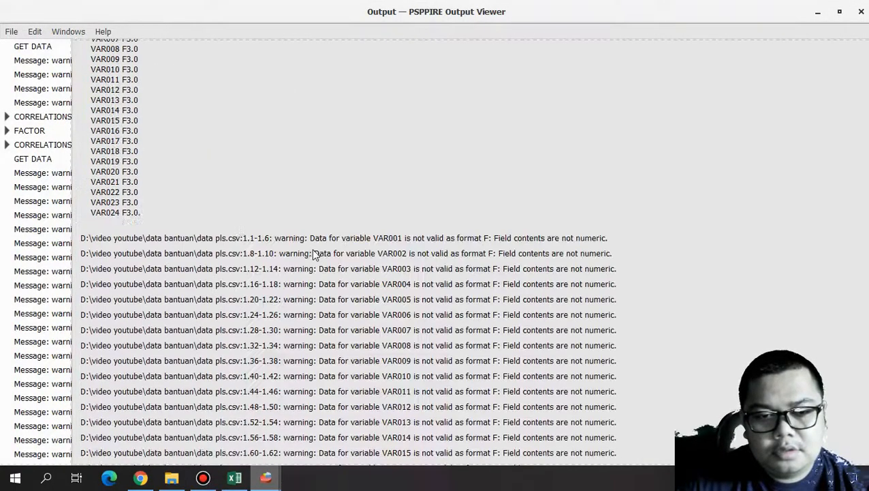
scroll(315, 253, "down", 9)
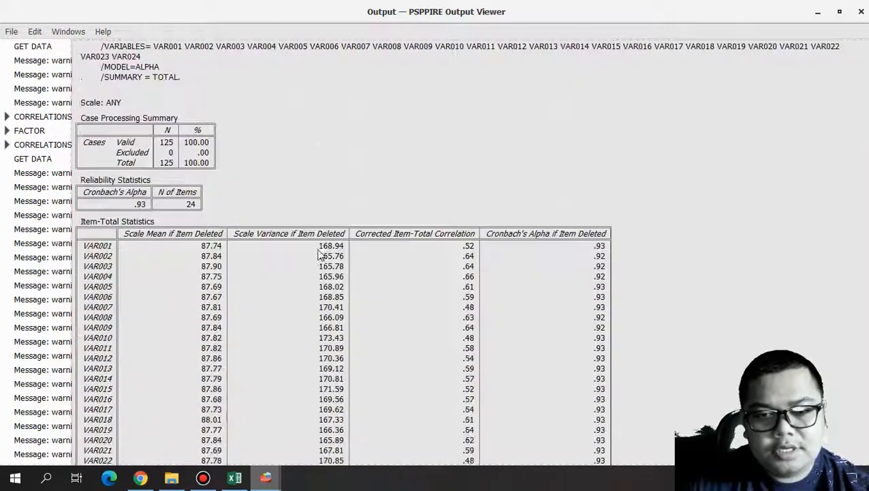
scroll(318, 254, "up", 2)
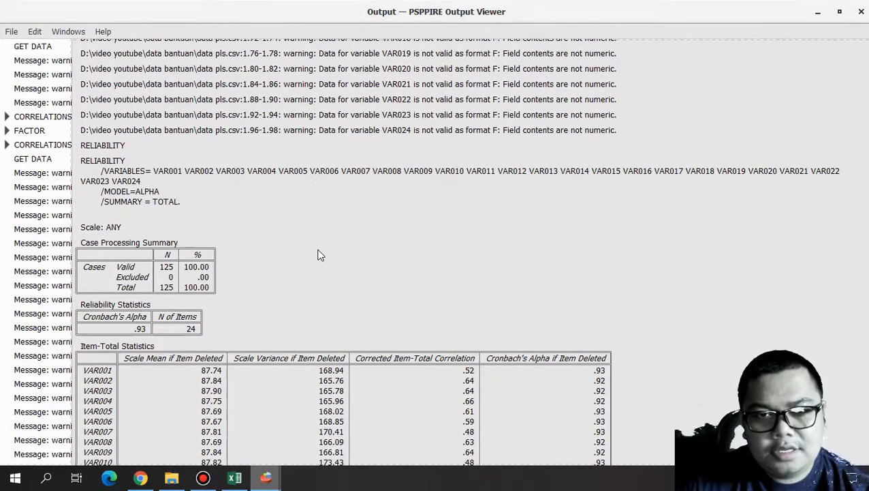
scroll(317, 254, "down", 2)
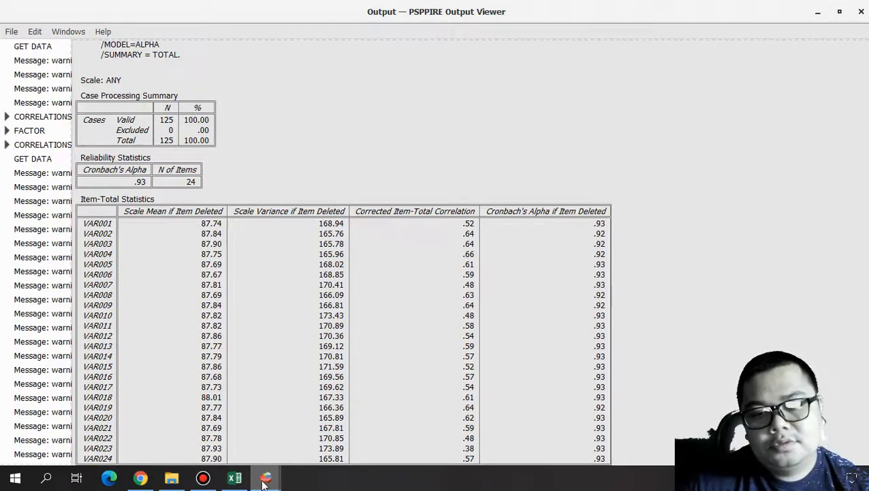
mouse_move(265, 482)
left_click(239, 419)
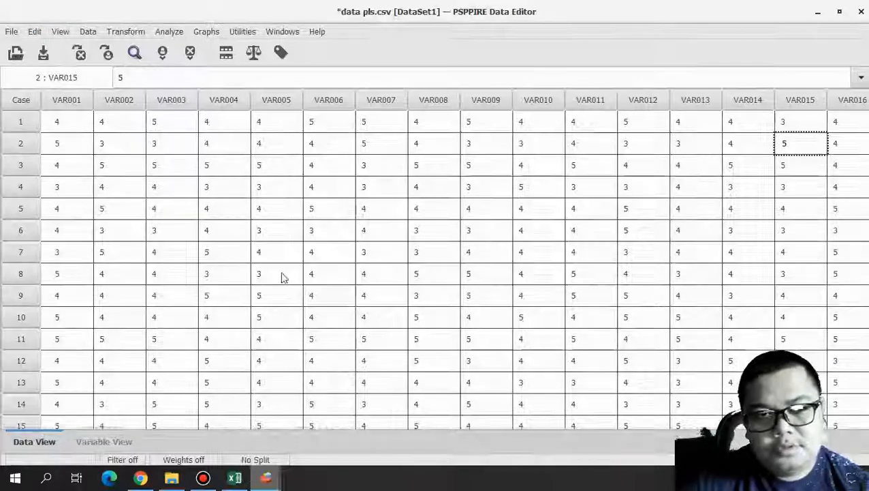